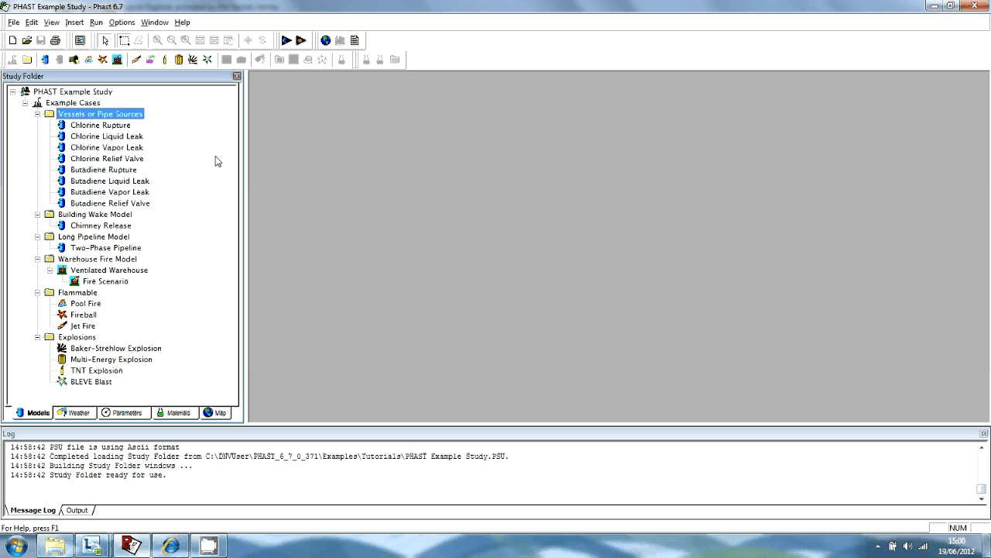
pyautogui.rightClick(116, 117)
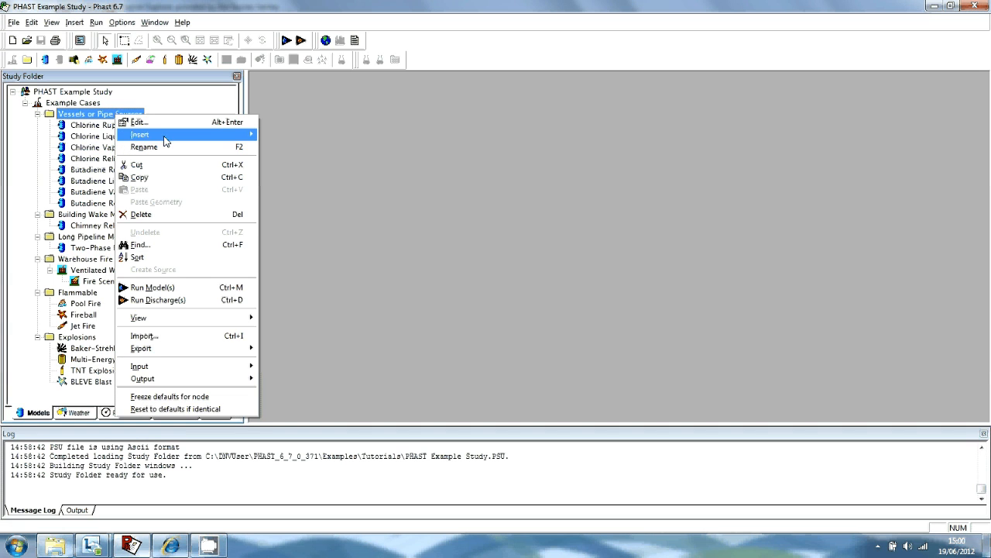
pyautogui.moveTo(164, 137)
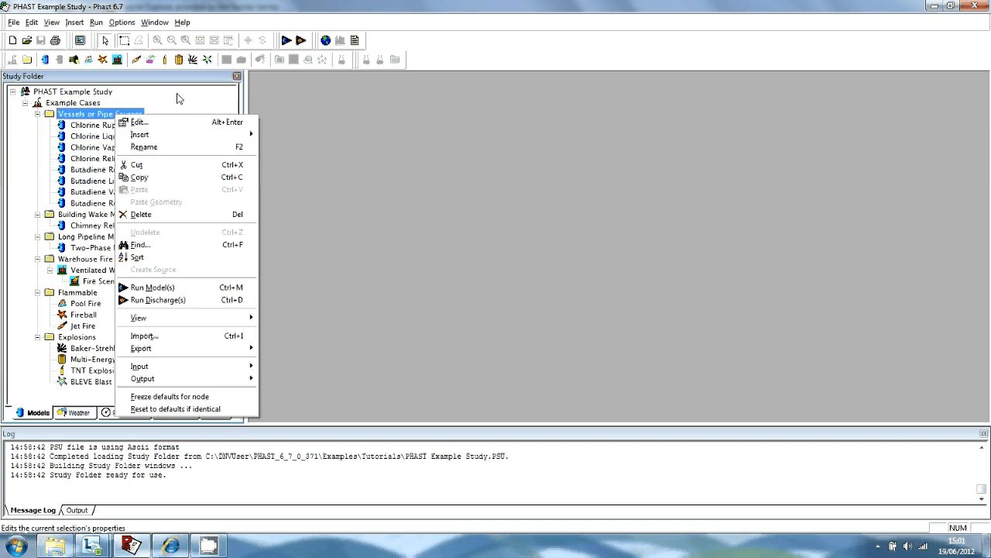
pyautogui.click(167, 101)
# Step: Look through the study's weather, parameter and material data
pyautogui.click(75, 412)
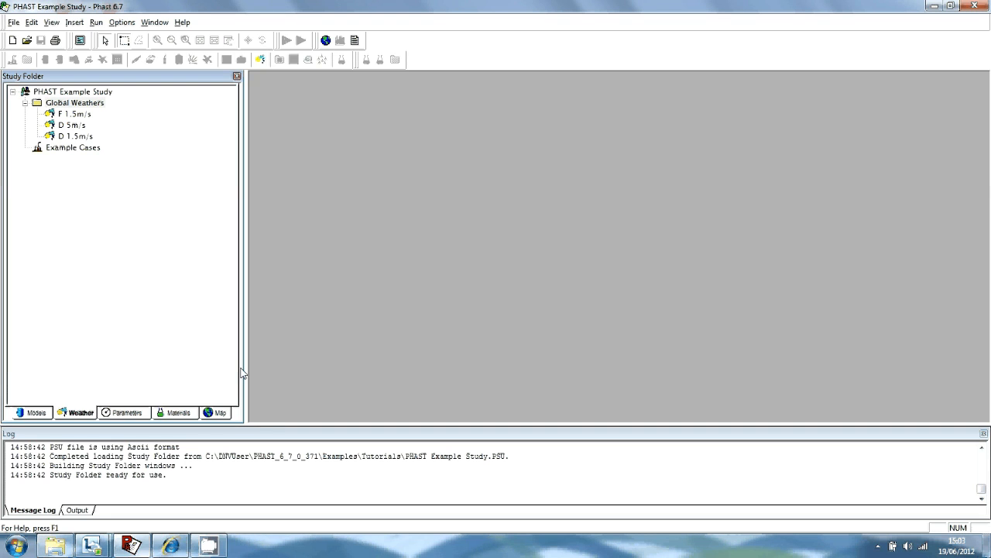
pyautogui.click(124, 412)
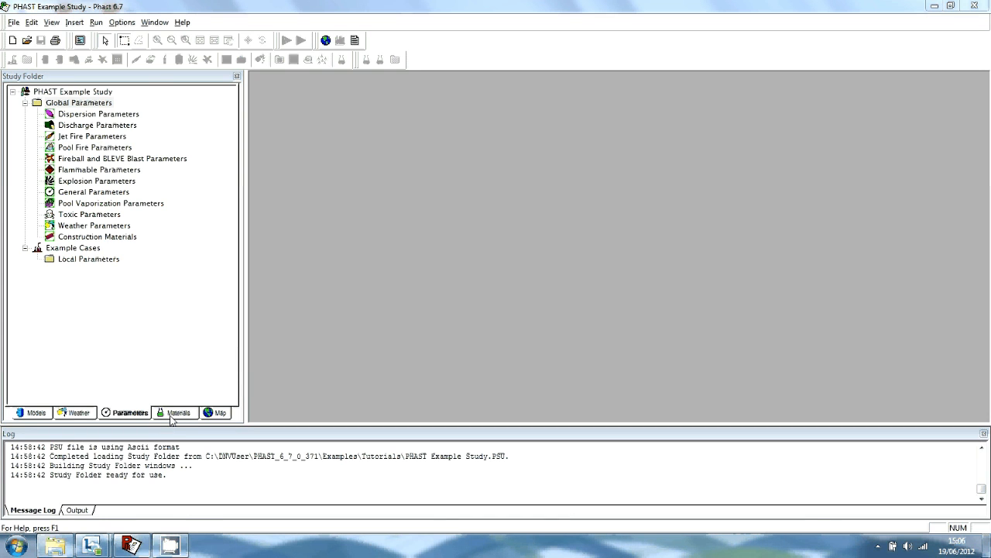
pyautogui.click(172, 416)
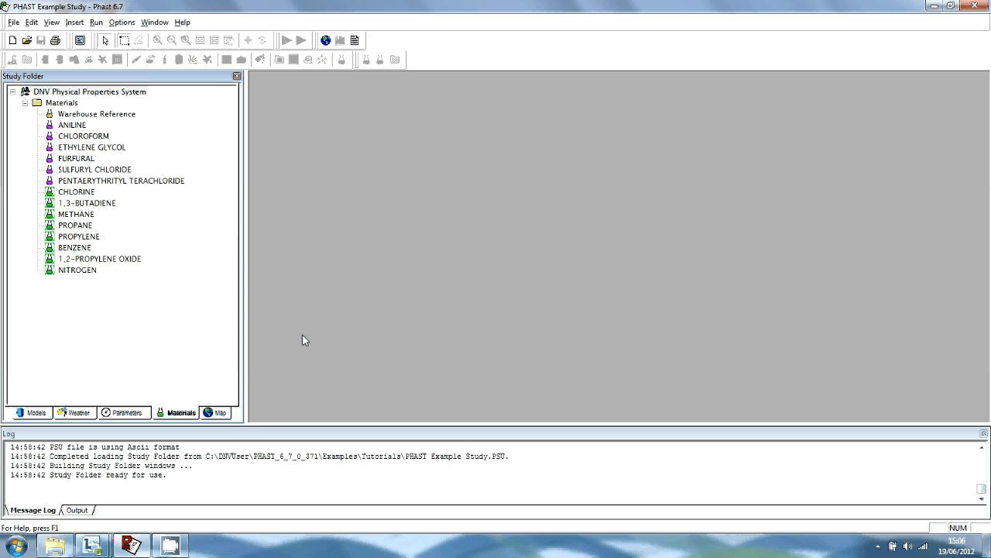
# Step: Display the study's map with the powerstation raster image and maximize the map window
pyautogui.click(214, 413)
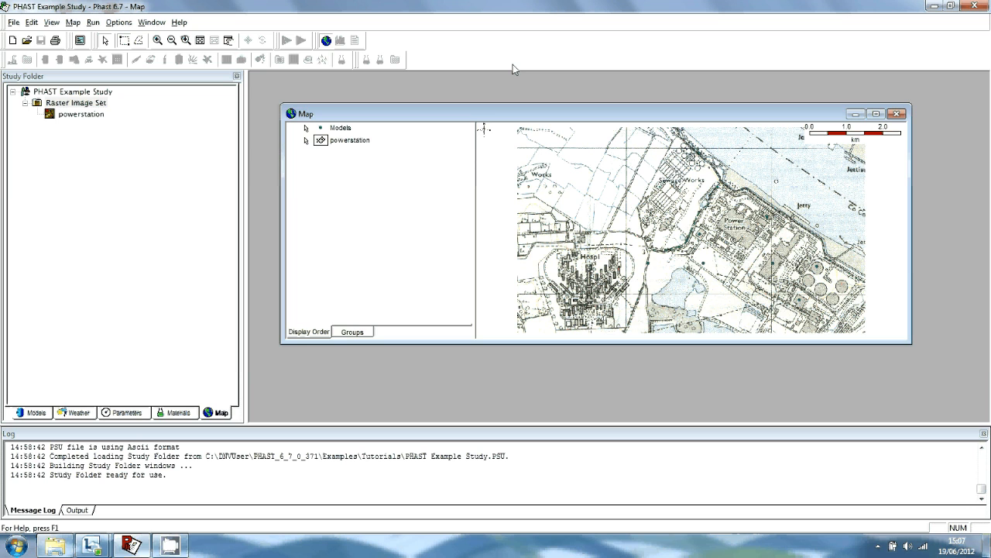
pyautogui.click(876, 114)
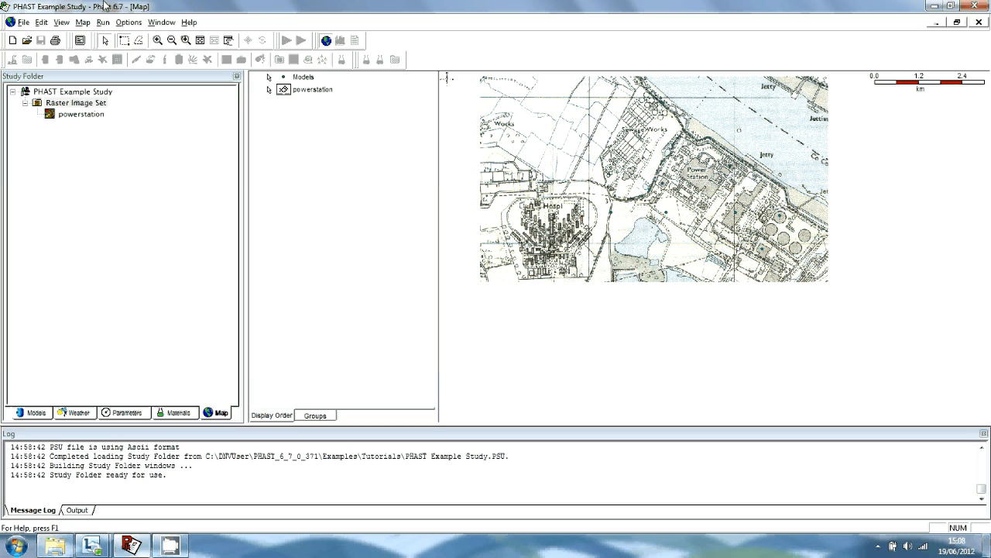
# Step: In the map preferences, set the model points' color to dark blue and their size to 10
pyautogui.click(129, 22)
pyautogui.moveTo(165, 79)
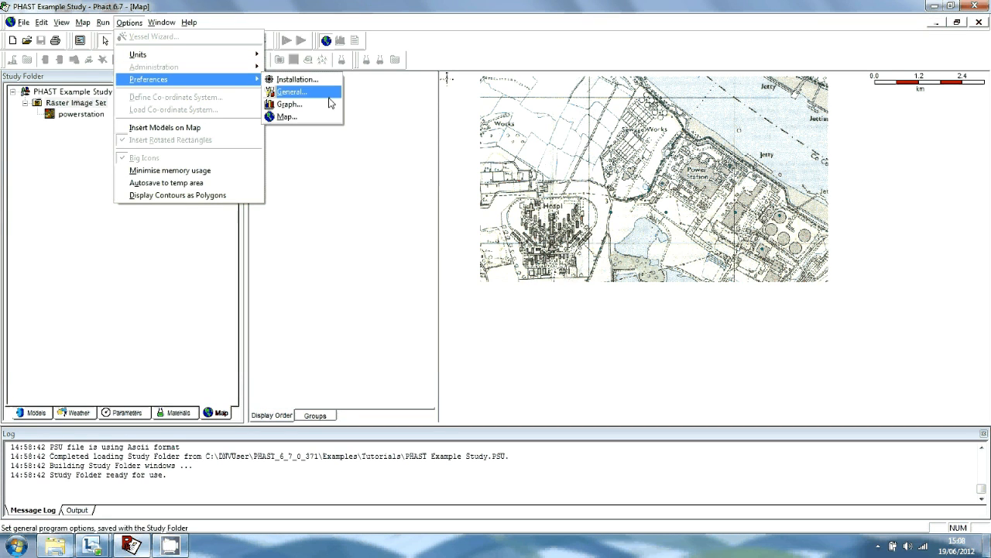
pyautogui.click(298, 117)
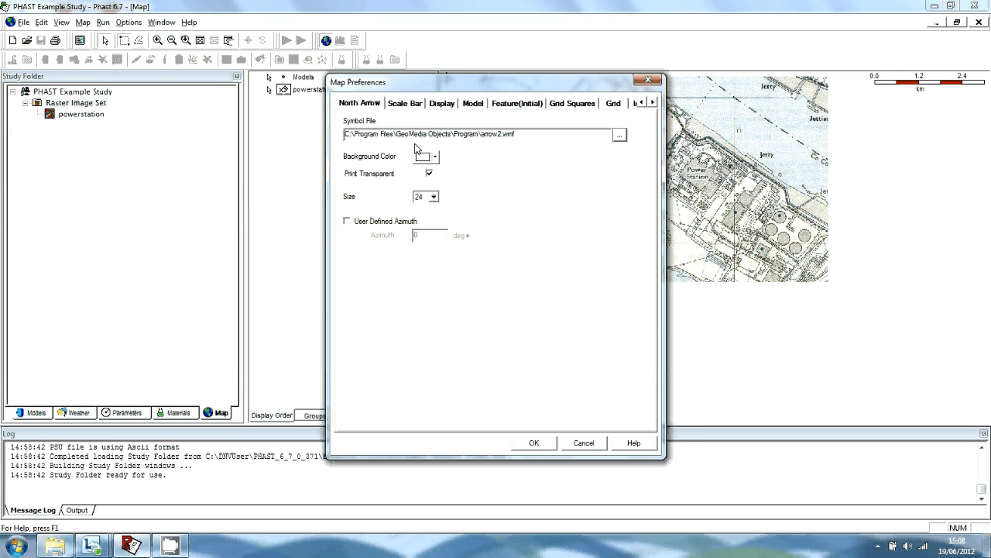
pyautogui.click(471, 104)
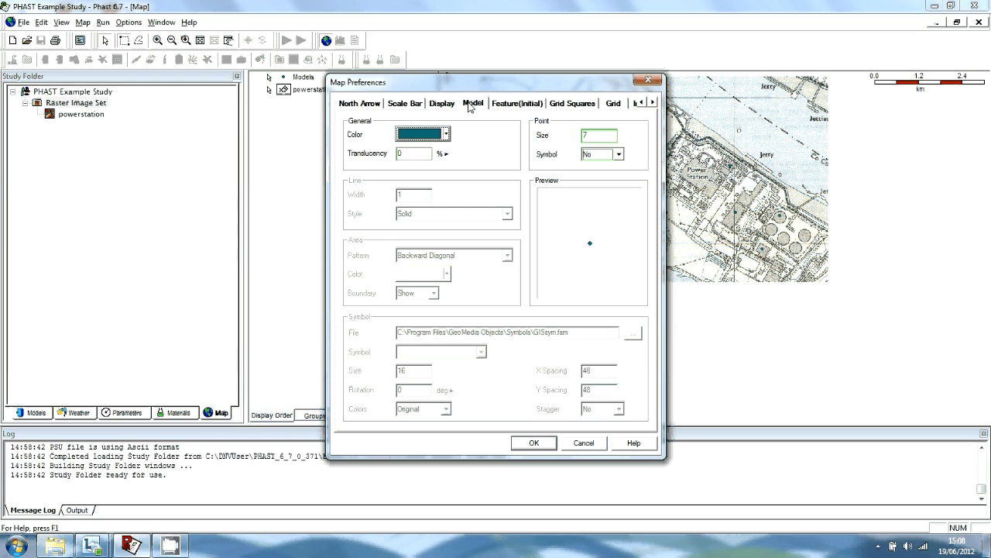
pyautogui.click(446, 134)
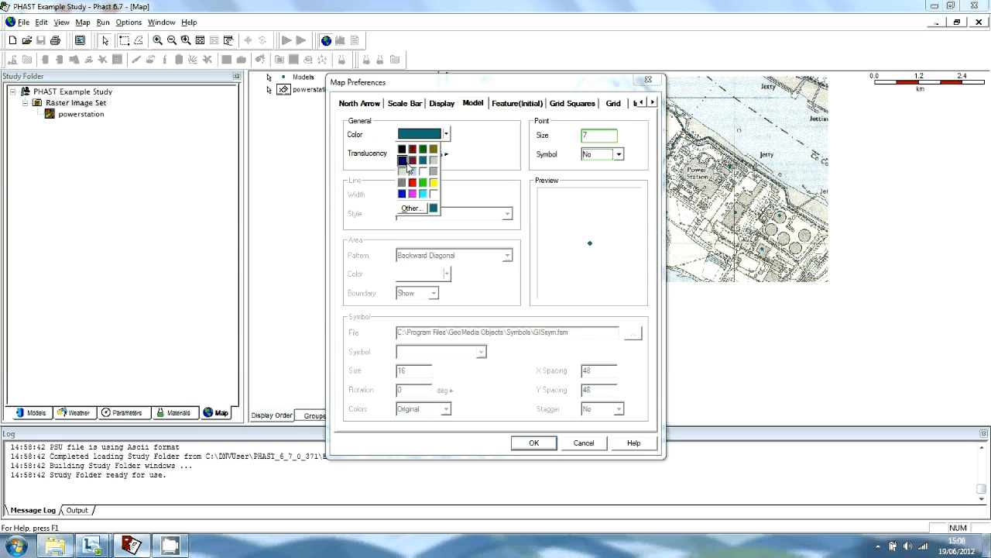
pyautogui.click(407, 165)
pyautogui.moveTo(594, 135); pyautogui.dragTo(576, 141)
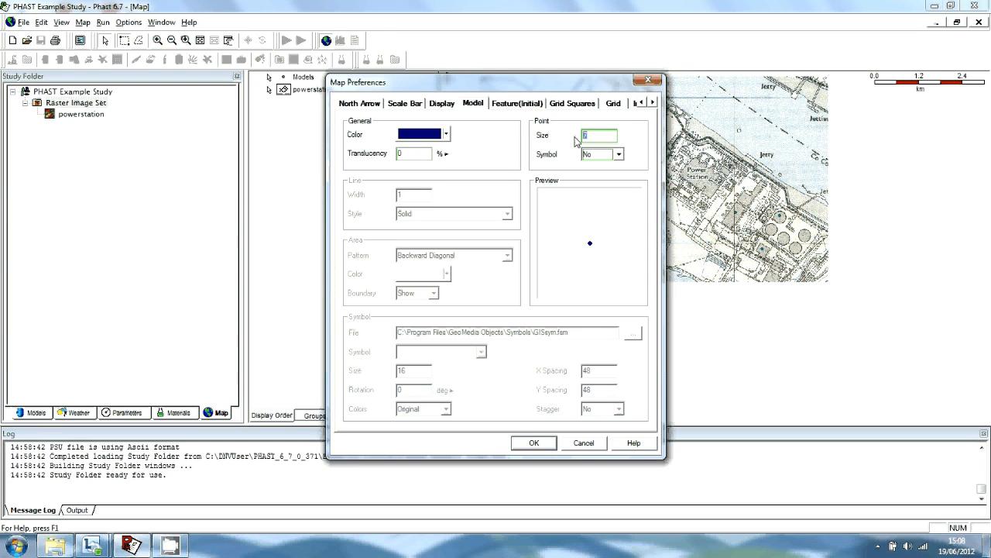
pyautogui.press('BackSpace')
pyautogui.write('10')
pyautogui.click(534, 444)
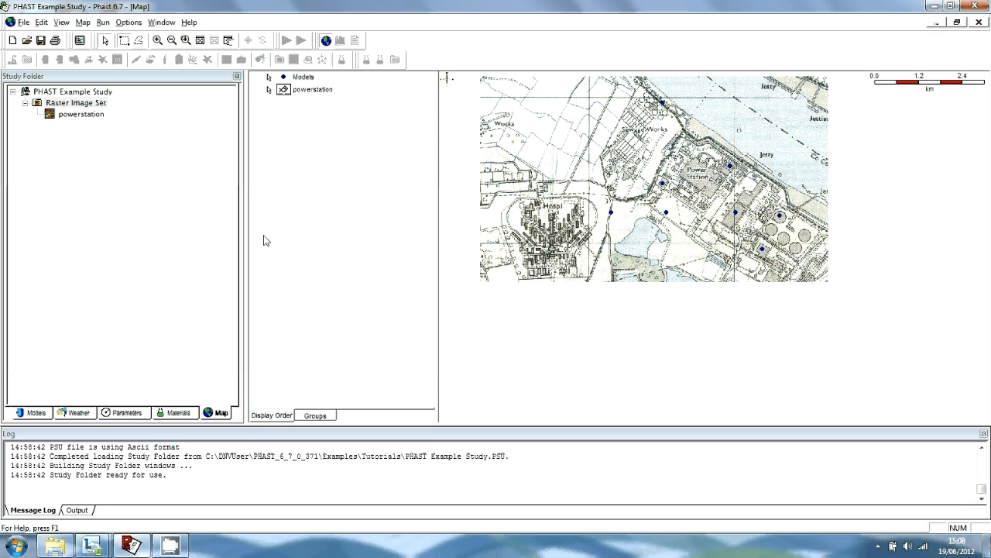
# Step: Select the Chlorine Liquid Leak in the models tree and display the model labels on the map
pyautogui.click(36, 412)
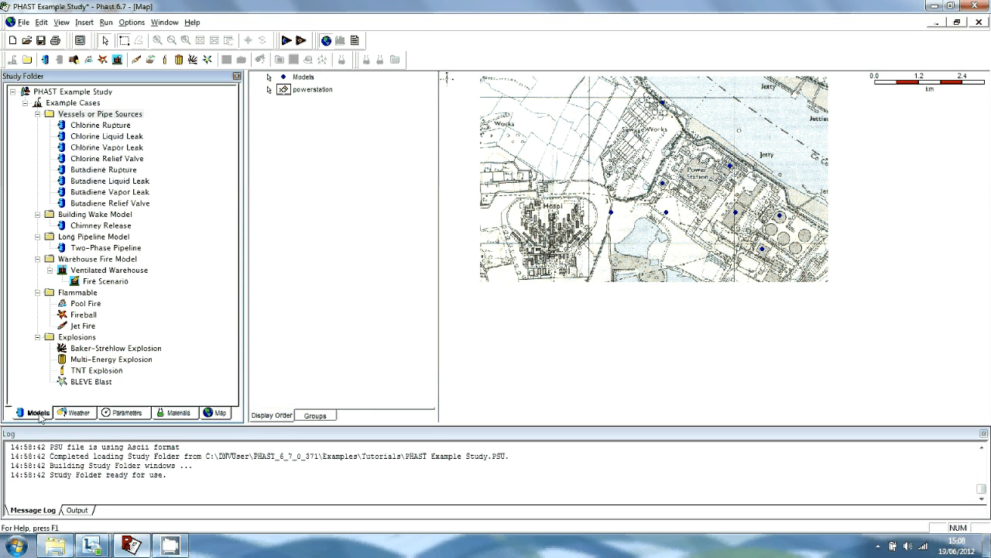
pyautogui.click(111, 136)
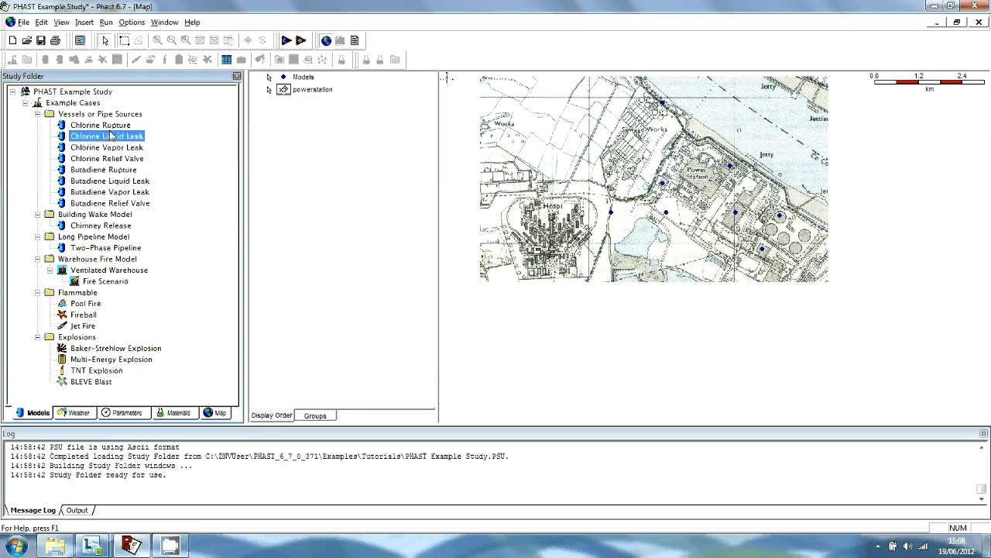
pyautogui.click(62, 22)
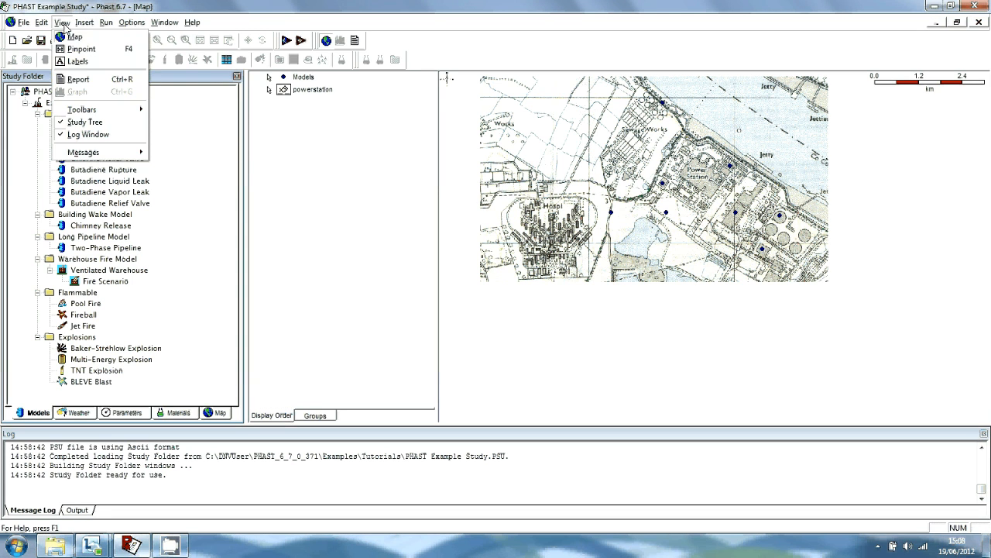
pyautogui.click(90, 68)
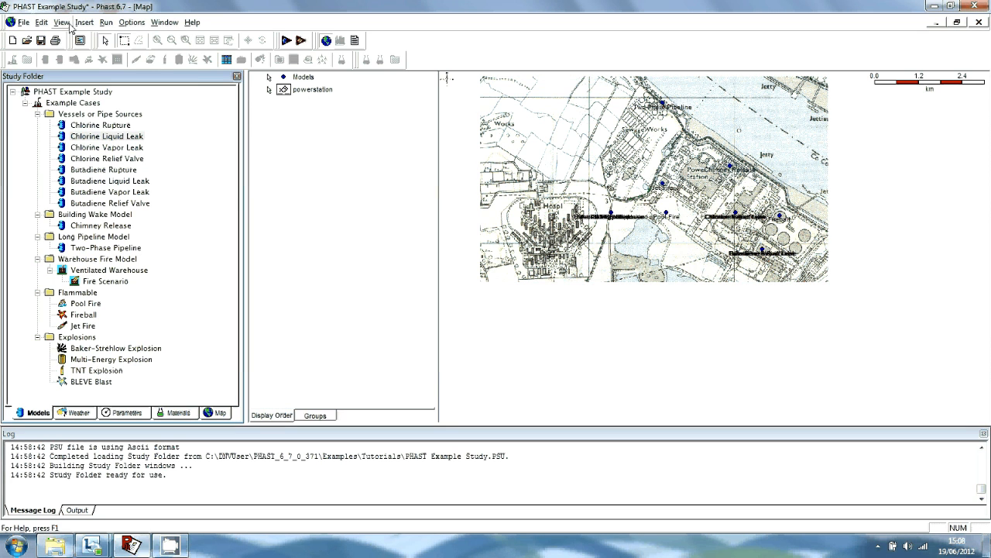
# Step: Turn off the model labels on the map
pyautogui.click(43, 22)
pyautogui.moveTo(63, 24)
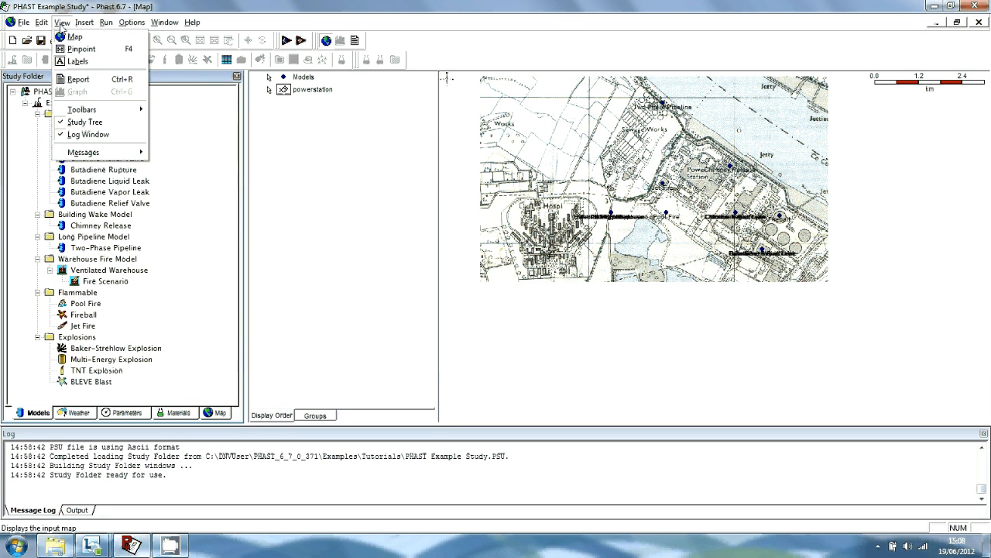
pyautogui.click(79, 61)
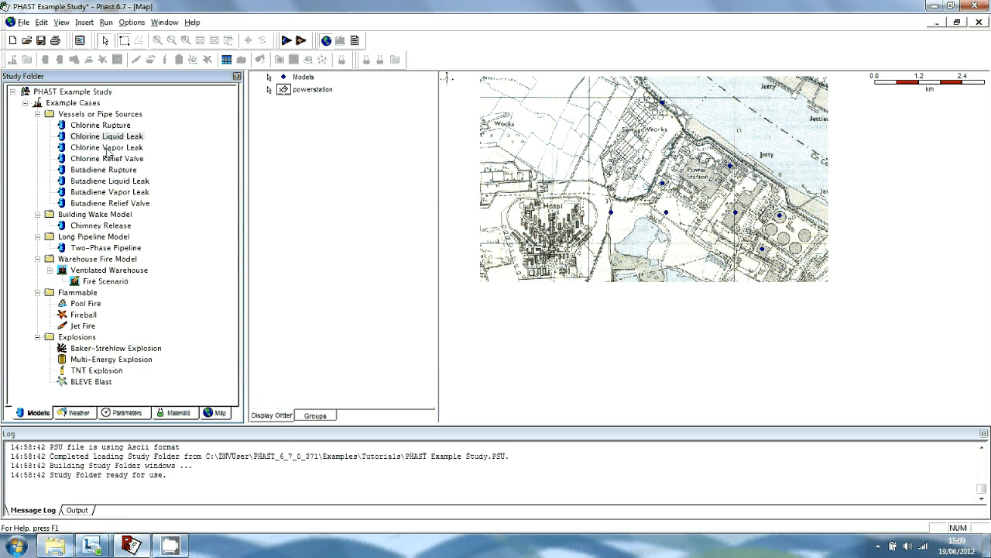
# Step: Pinpoint the Chlorine Vapor Leak model on the map and close all open windows
pyautogui.click(108, 148)
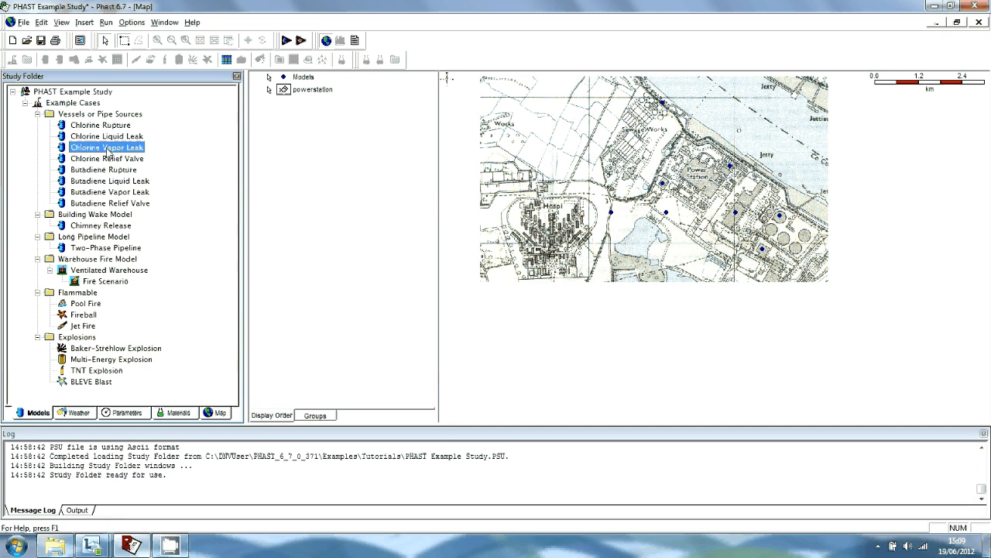
pyautogui.click(62, 22)
pyautogui.click(93, 50)
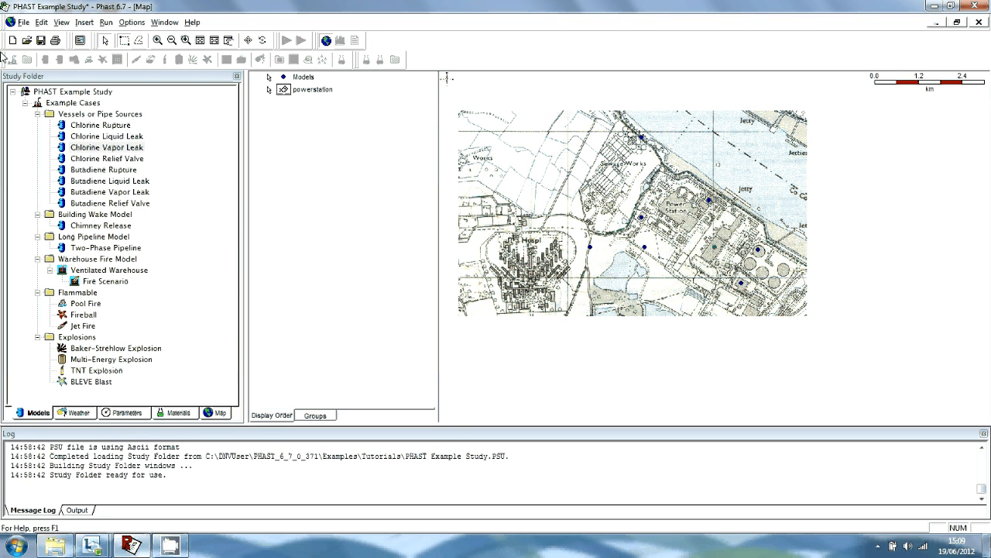
pyautogui.click(165, 22)
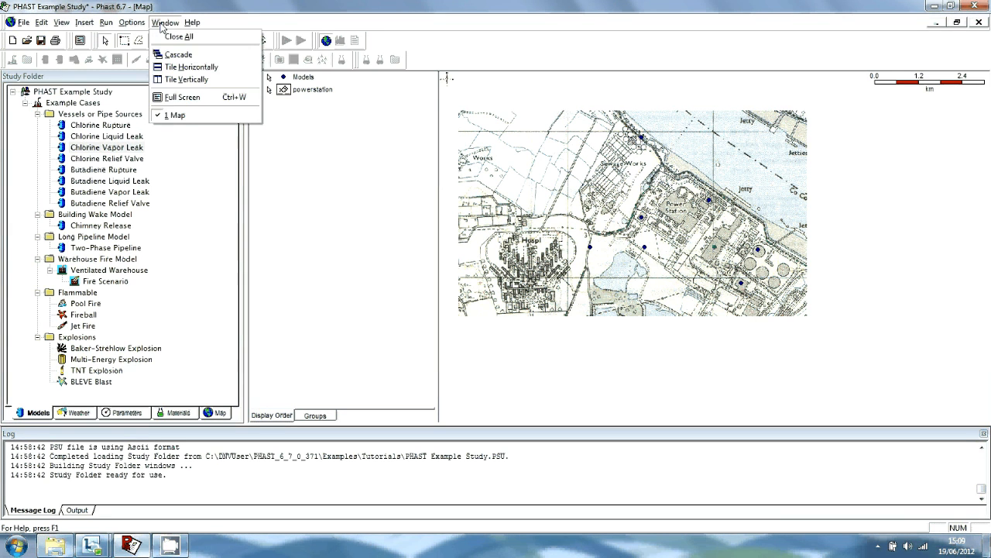
pyautogui.click(186, 43)
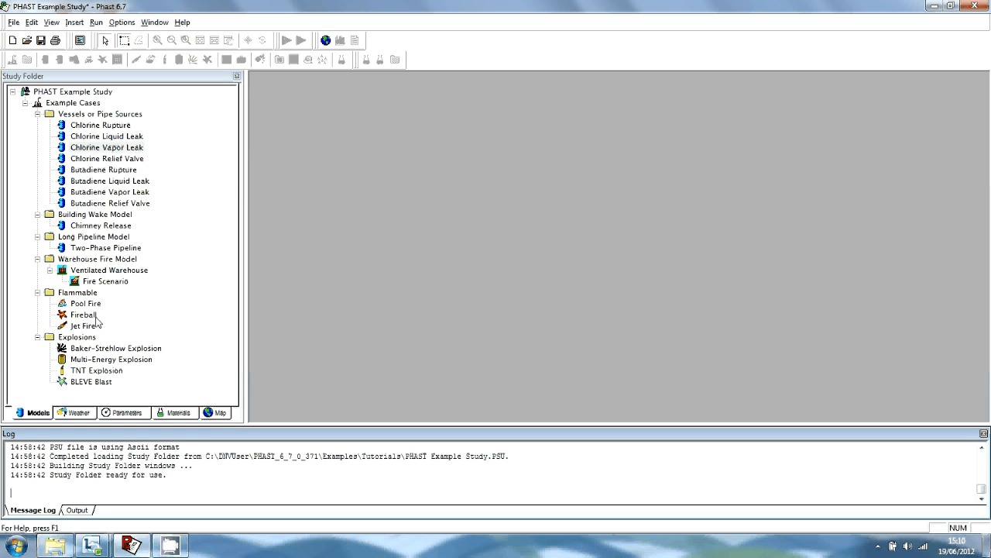
# Step: Examine the Chlorine Rupture model's material inputs and their help page, and close both without changes
pyautogui.doubleClick(119, 127)
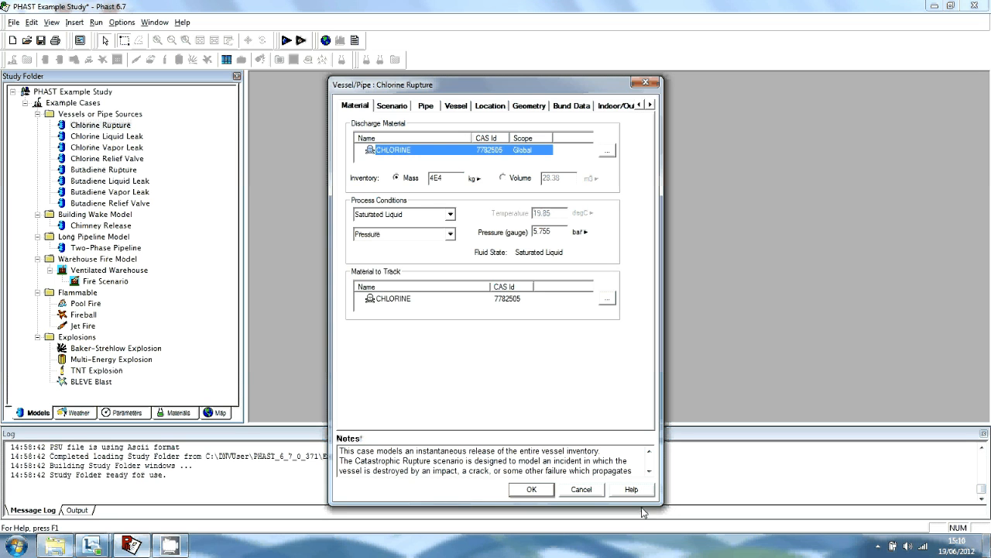
pyautogui.click(632, 489)
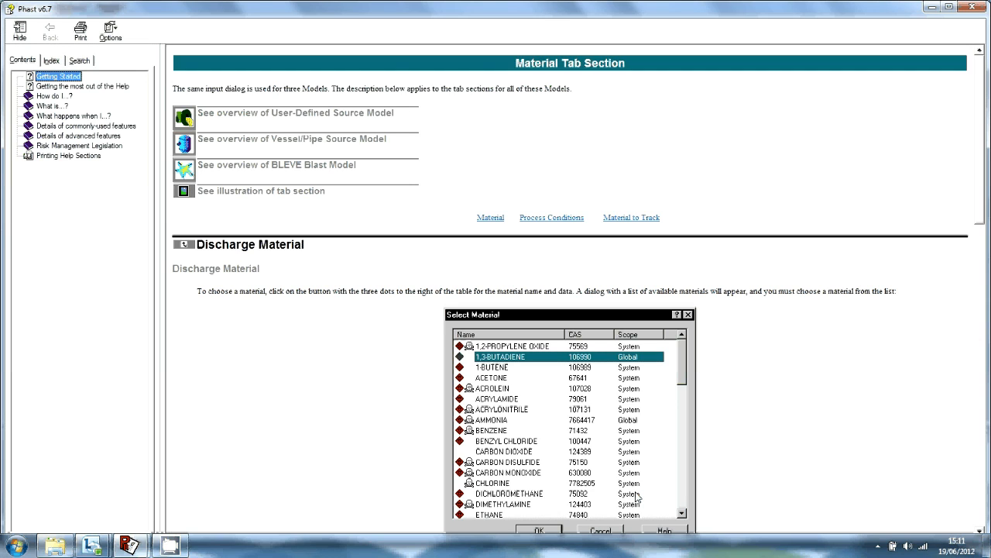
pyautogui.click(971, 9)
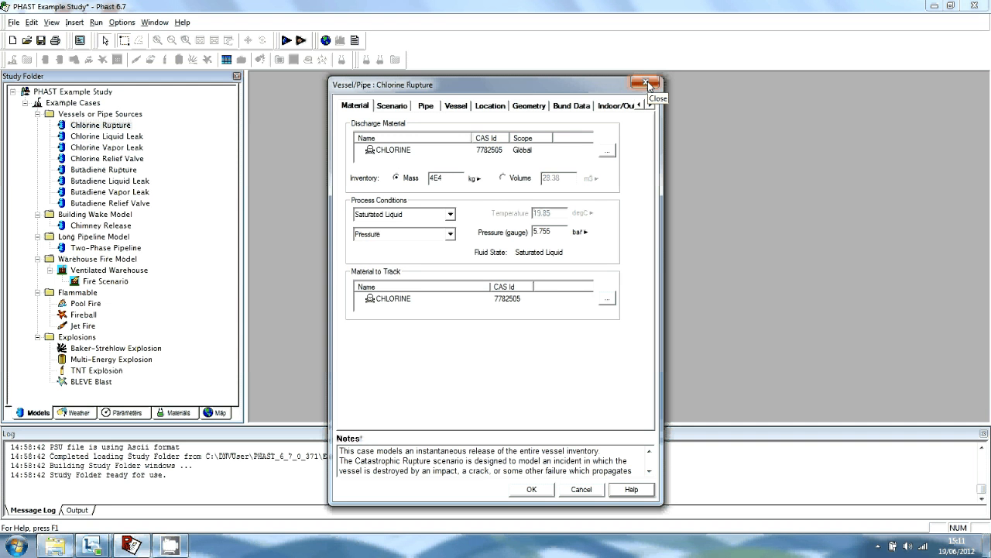
pyautogui.click(647, 83)
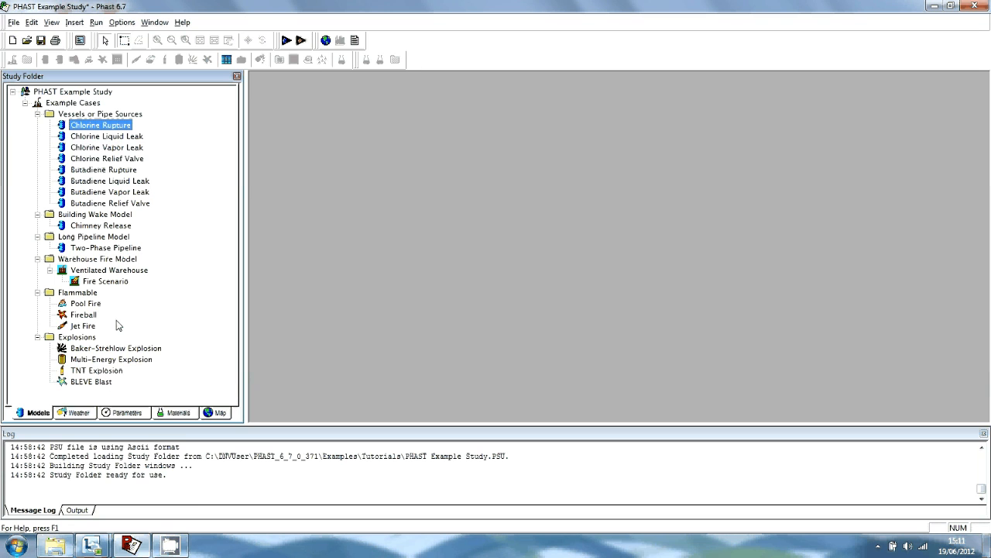
# Step: Run all models under Example Cases
pyautogui.click(79, 104)
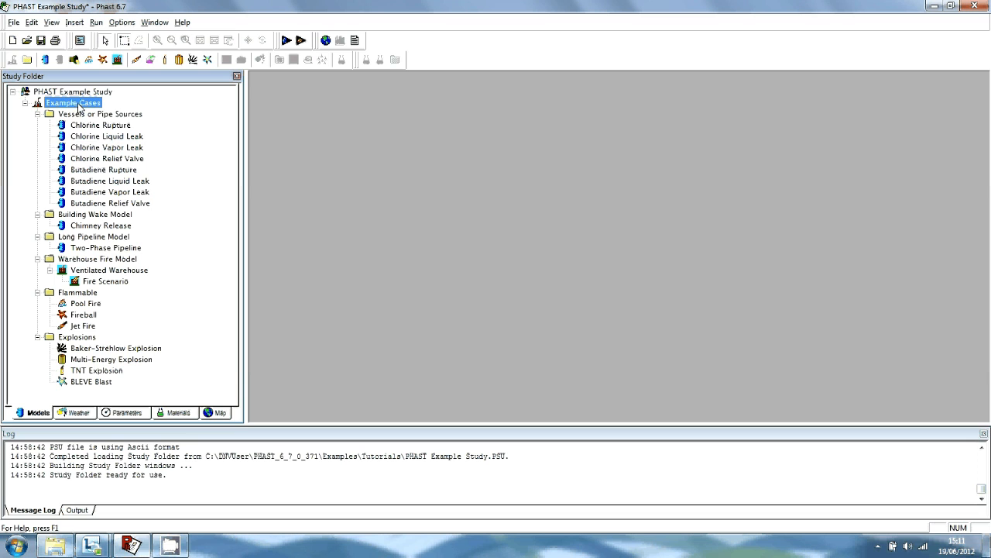
pyautogui.click(96, 22)
pyautogui.click(107, 37)
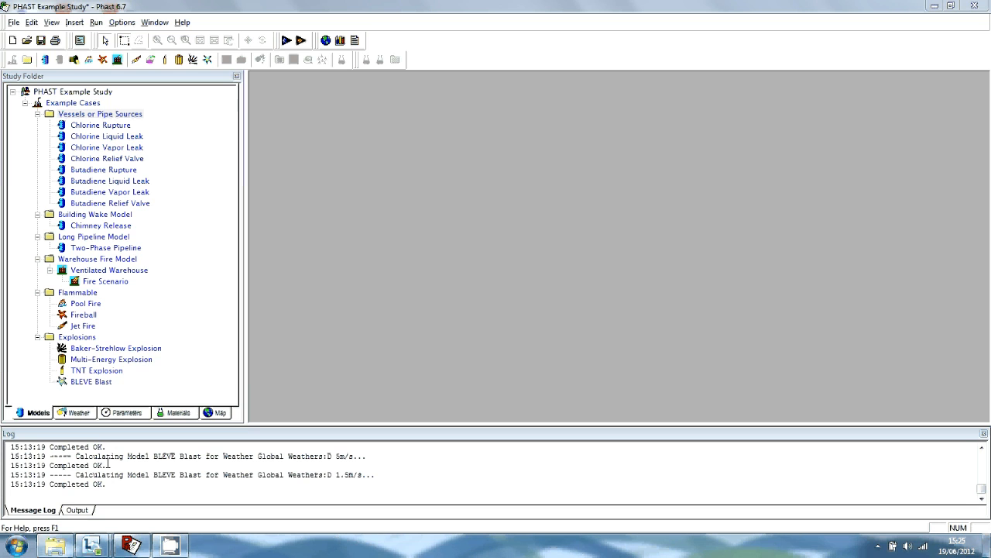
# Step: Plot the result graphs for the Vessels or Pipe Sources folder using the F 1.5m/s weather
pyautogui.click(110, 113)
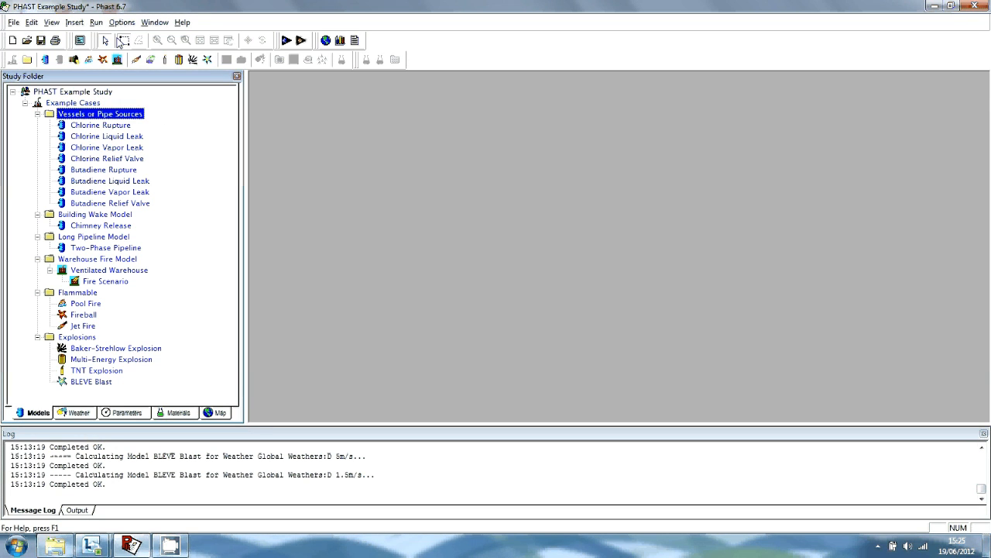
pyautogui.click(52, 23)
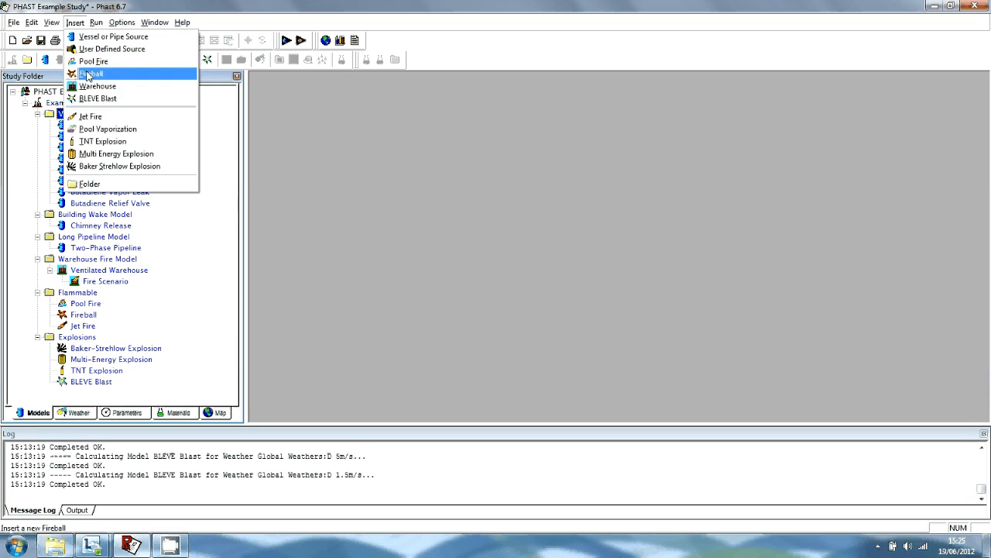
pyautogui.click(68, 91)
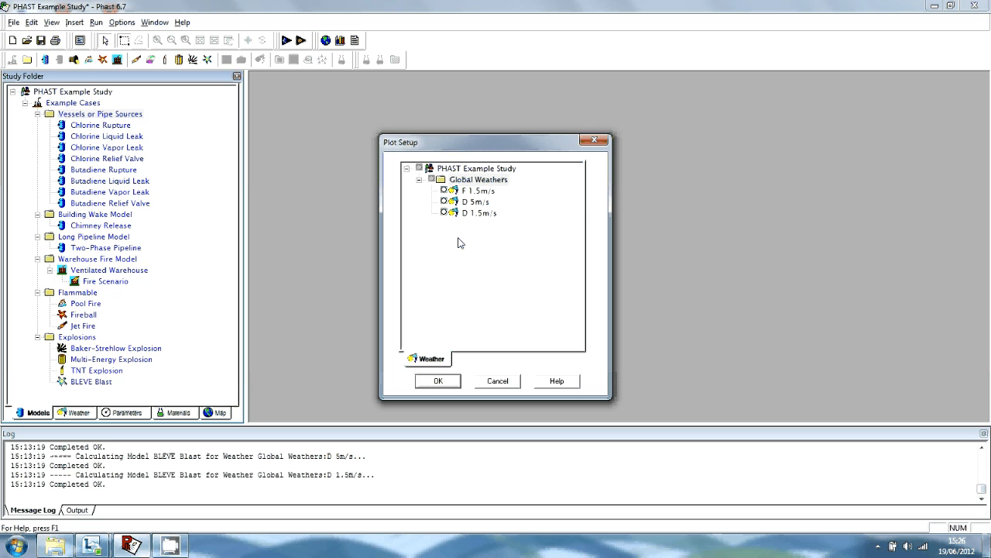
pyautogui.click(444, 190)
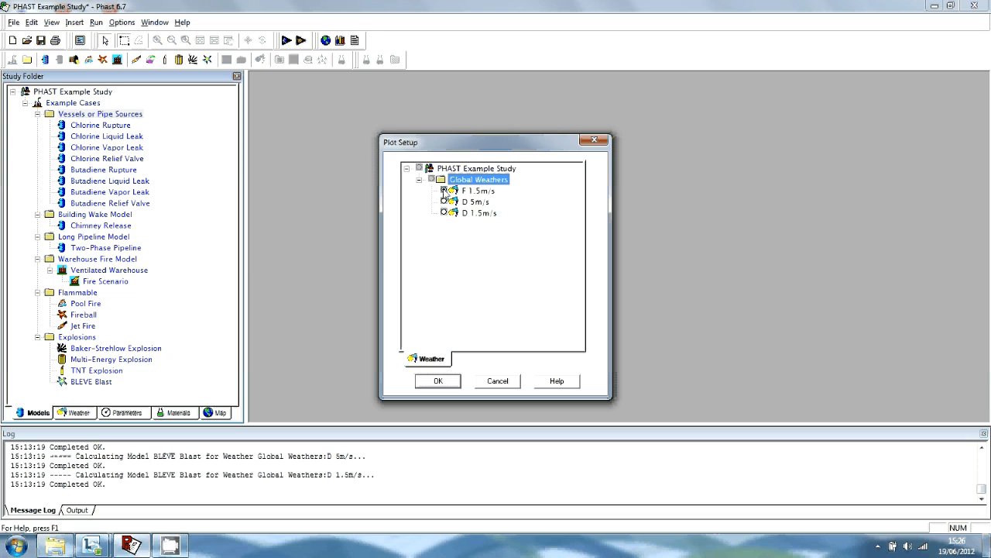
pyautogui.click(436, 382)
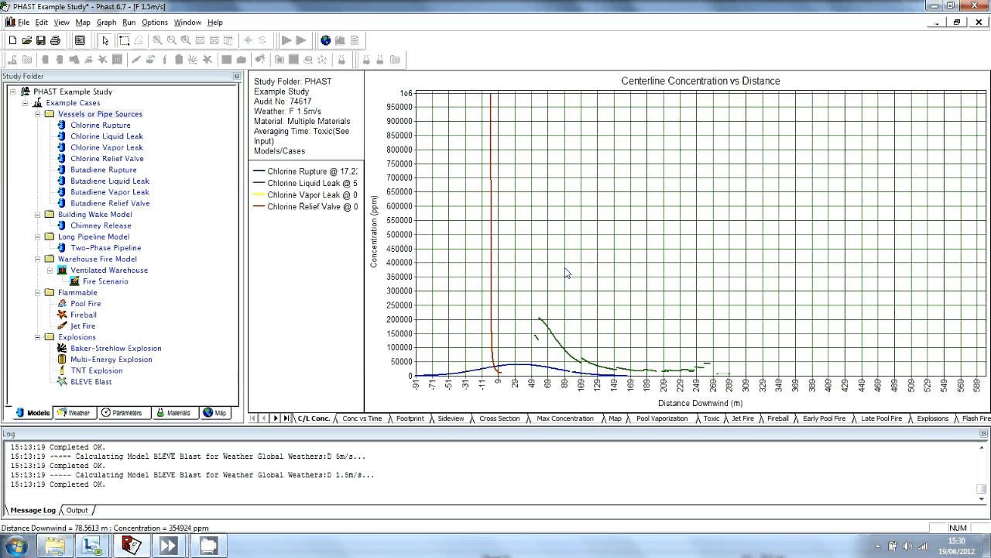
# Step: Examine the averaging time options in the centerline concentration graph's properties, and close them without changes
pyautogui.rightClick(553, 227)
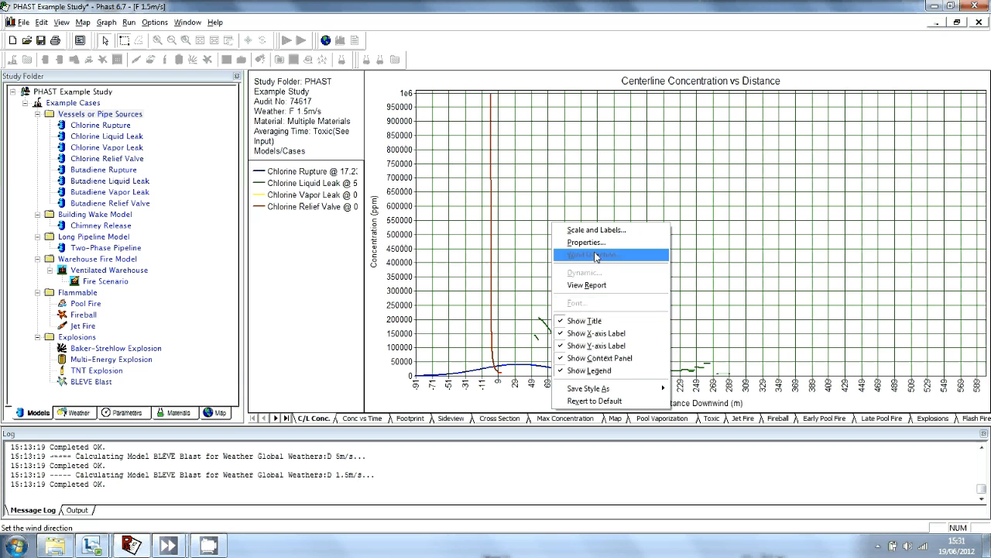
pyautogui.click(597, 249)
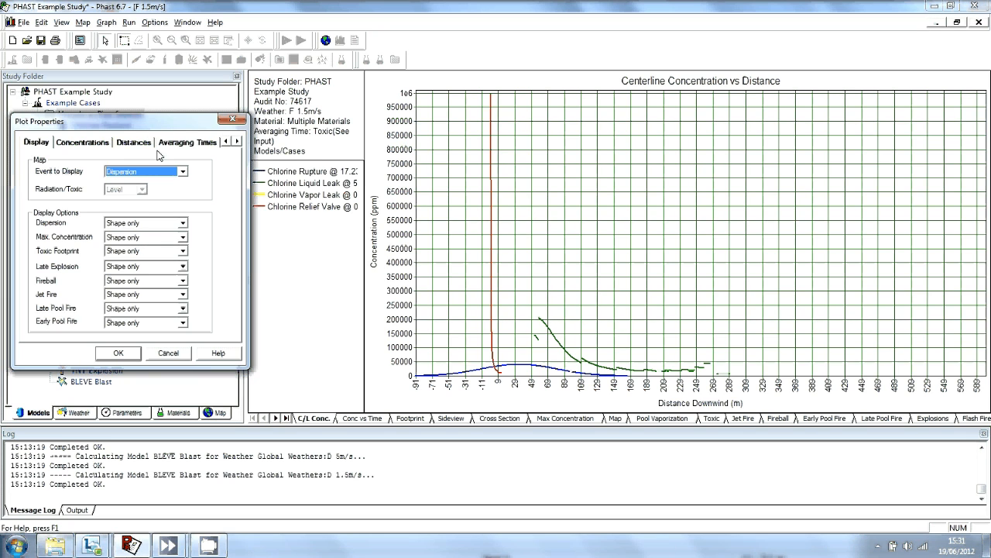
pyautogui.click(176, 144)
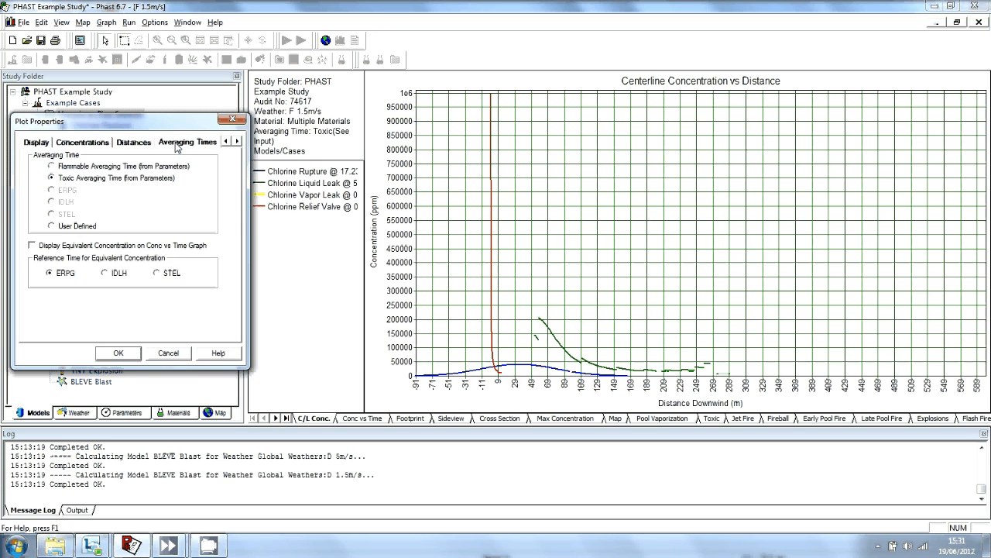
pyautogui.click(52, 166)
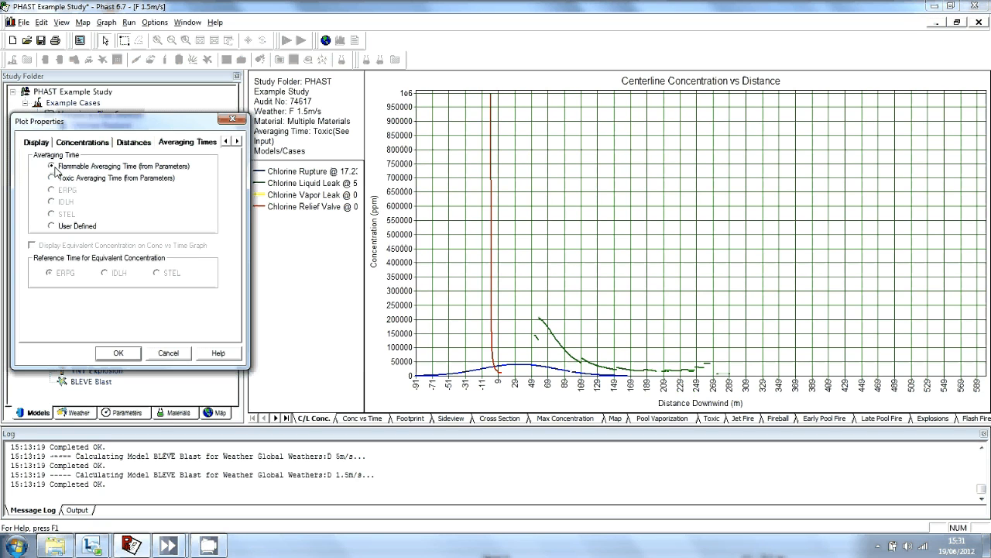
pyautogui.click(168, 354)
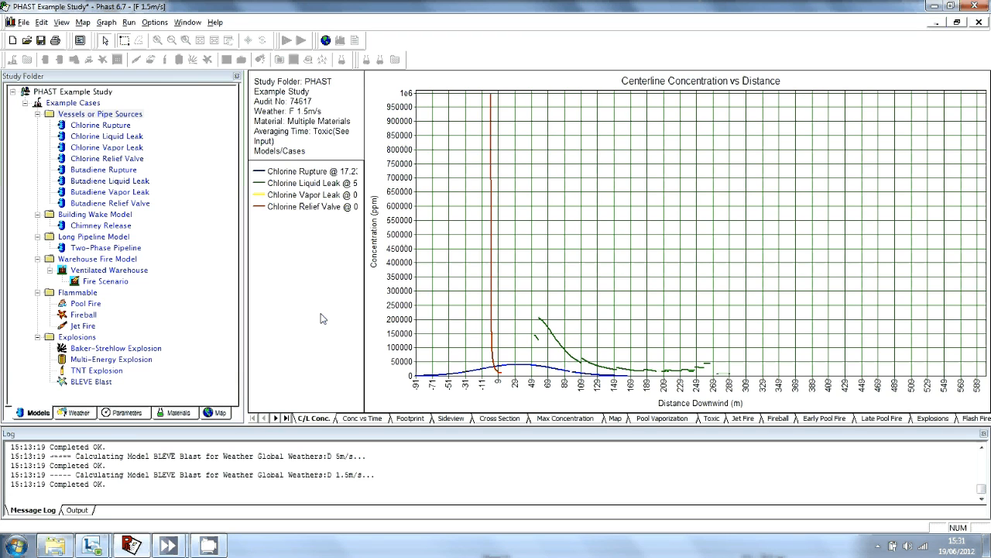
# Step: Show the results on the map graph and set its height above ground to 10 m
pyautogui.click(616, 419)
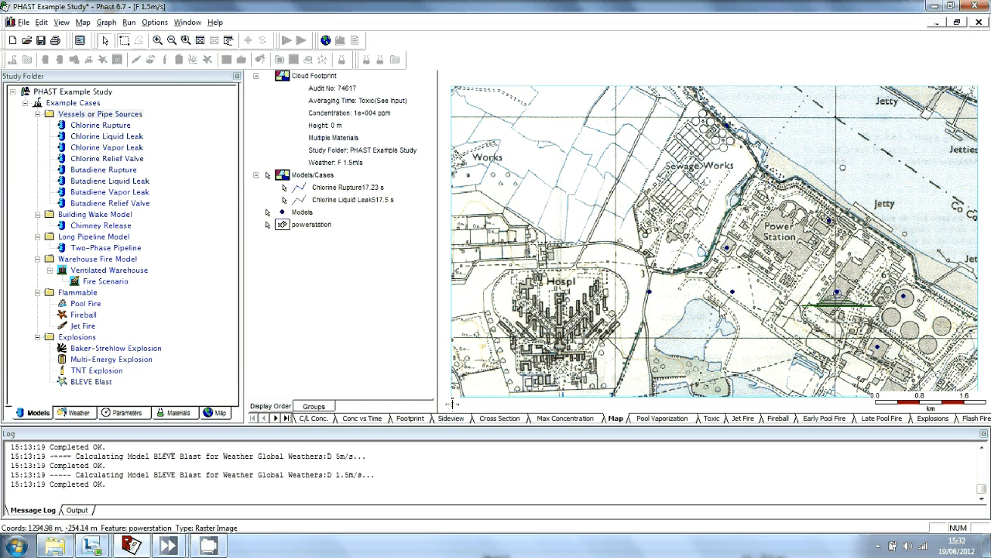
pyautogui.rightClick(662, 208)
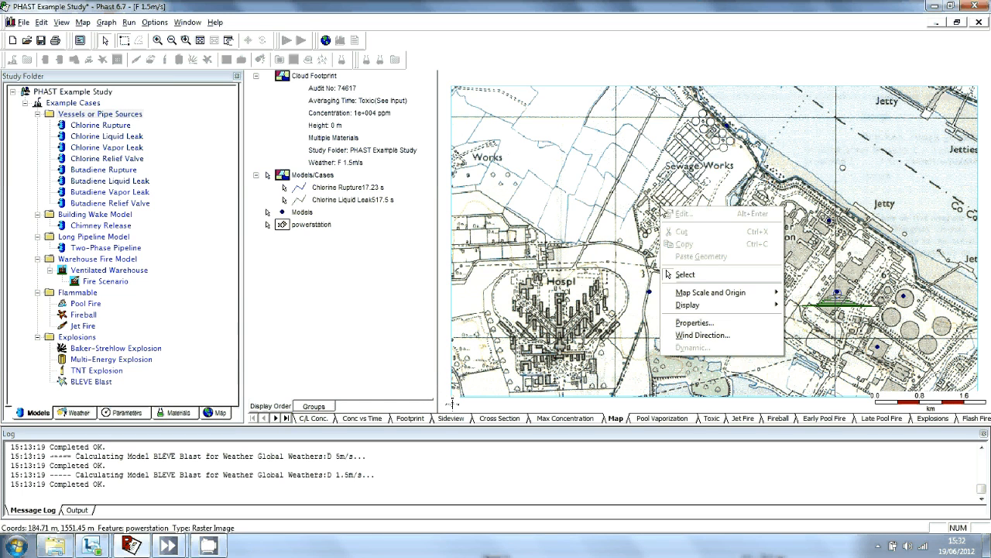
pyautogui.click(716, 326)
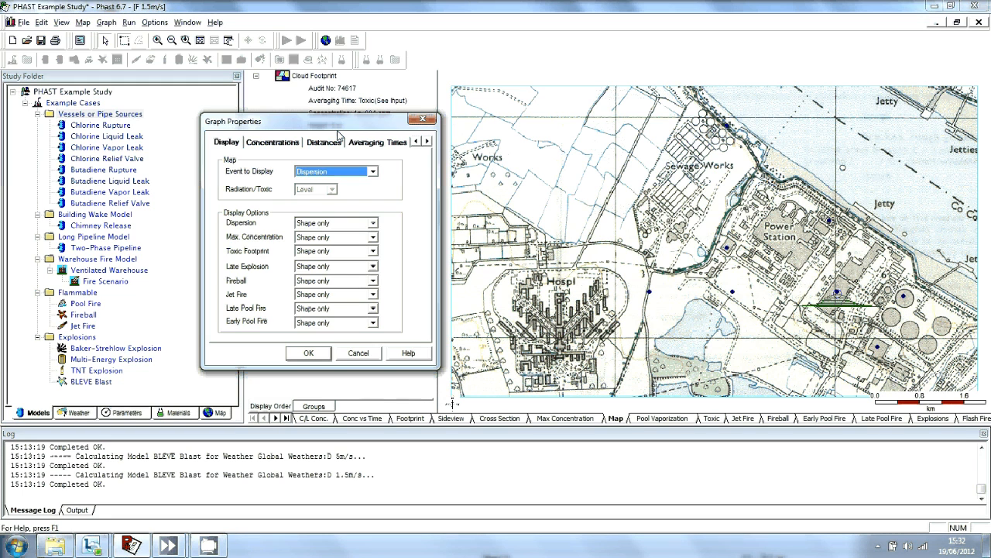
pyautogui.click(324, 143)
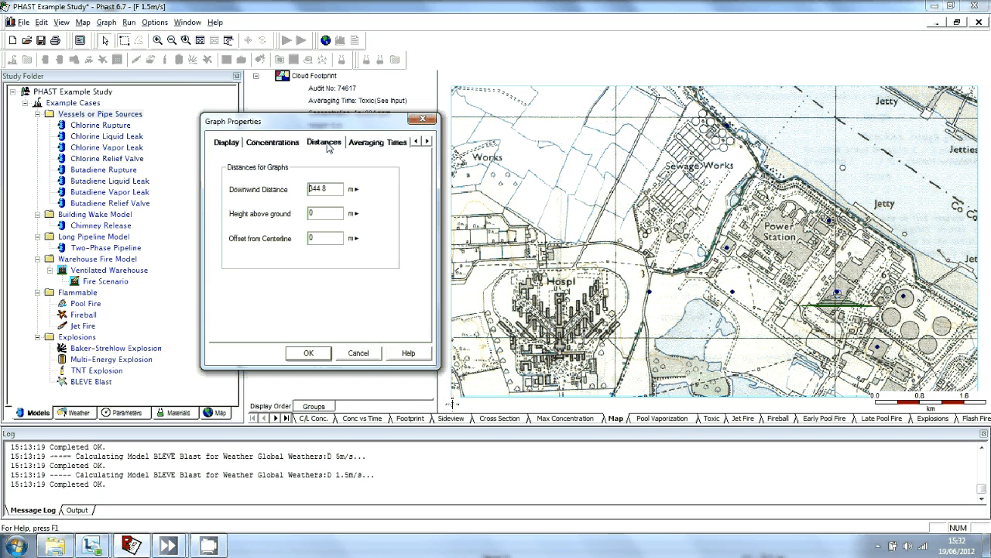
pyautogui.click(327, 212)
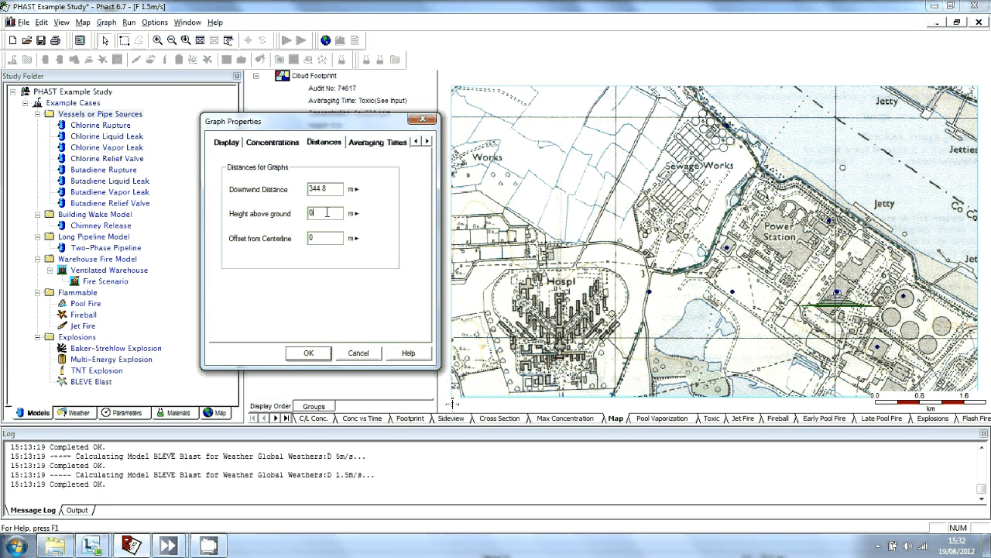
pyautogui.press('BackSpace')
pyautogui.write('10')
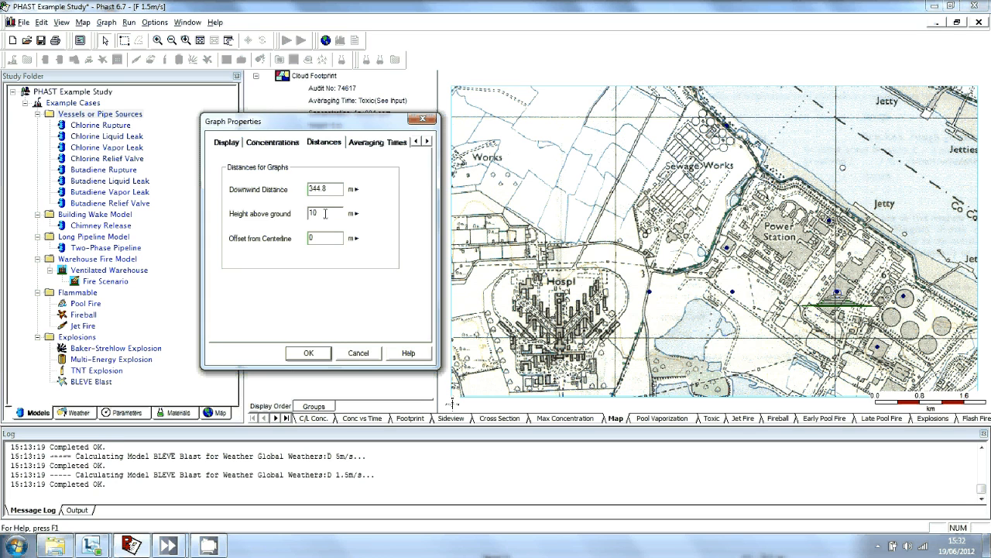
pyautogui.press('Return')
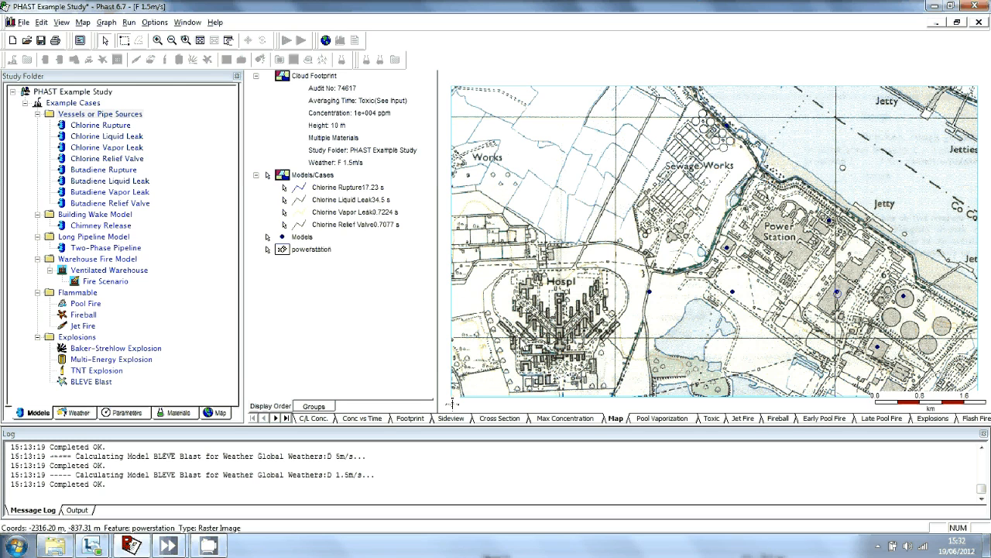
# Step: Set the map's event to display to Outdoor Toxic with Lethality as the toxic result type
pyautogui.rightClick(476, 214)
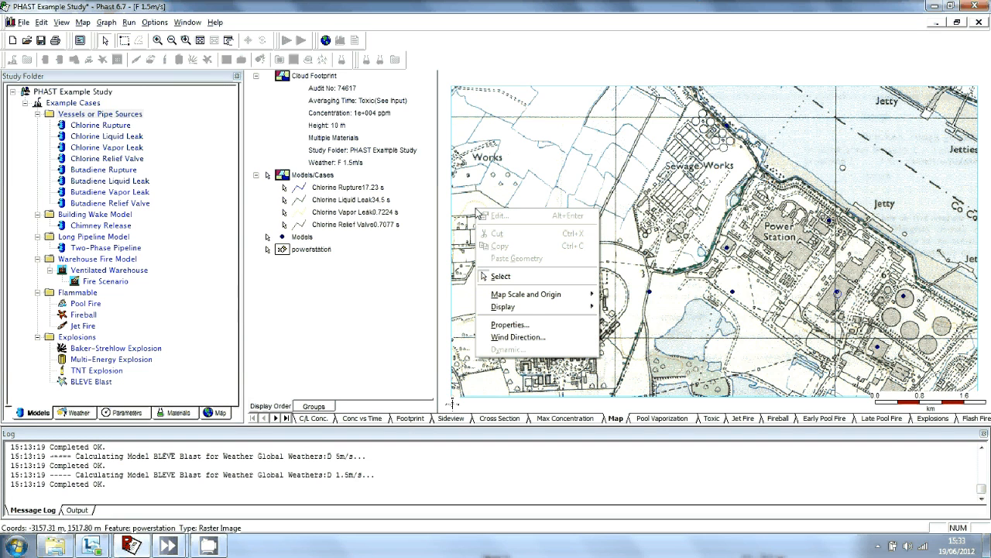
pyautogui.click(510, 325)
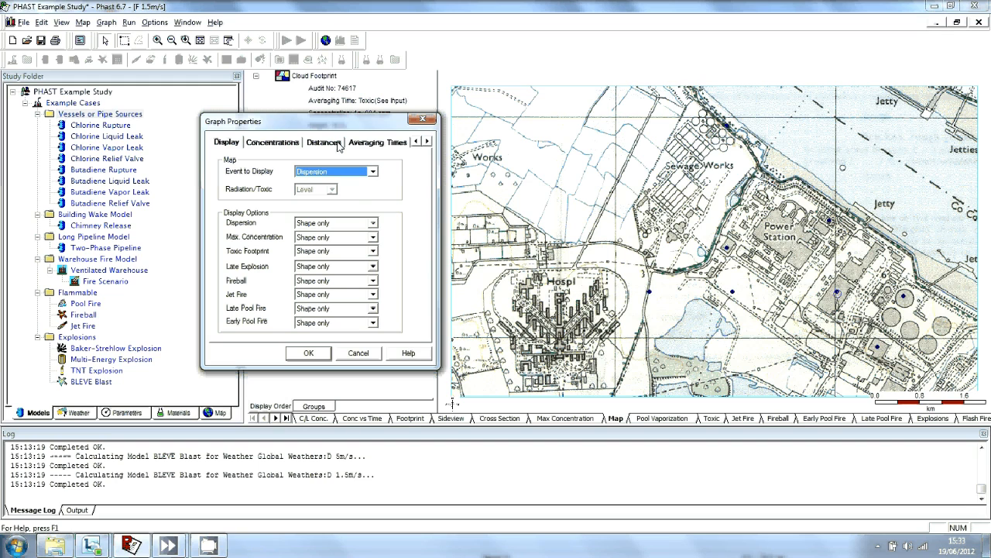
pyautogui.click(372, 172)
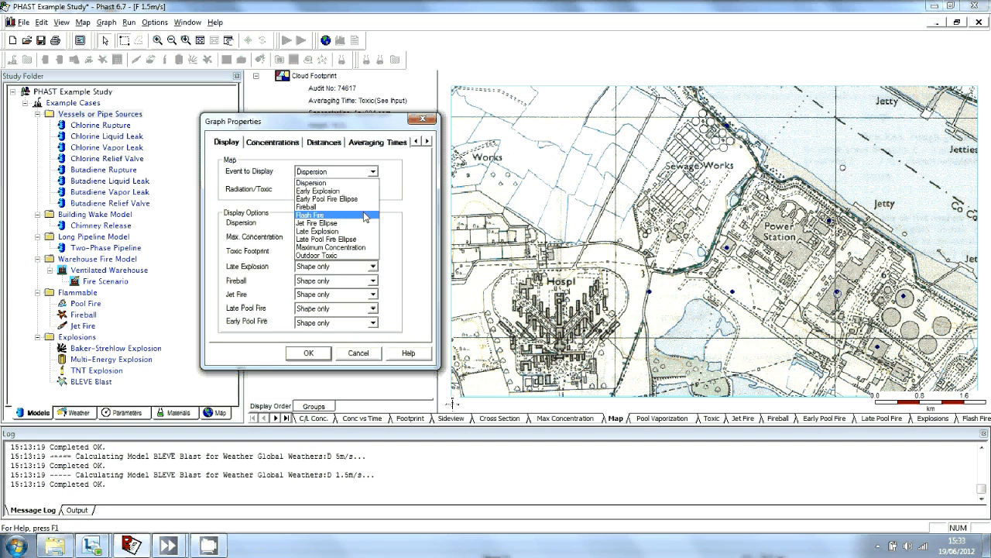
pyautogui.click(359, 257)
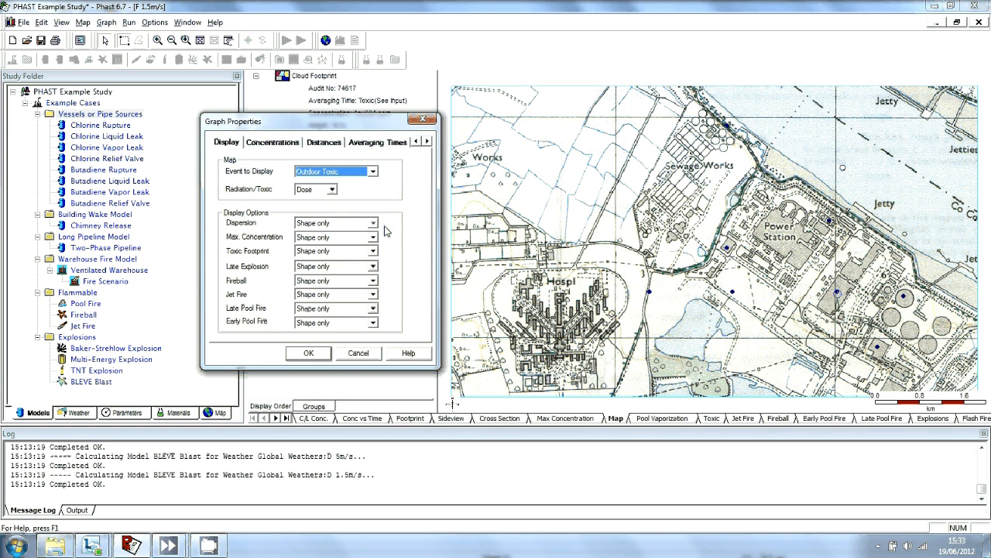
pyautogui.click(331, 191)
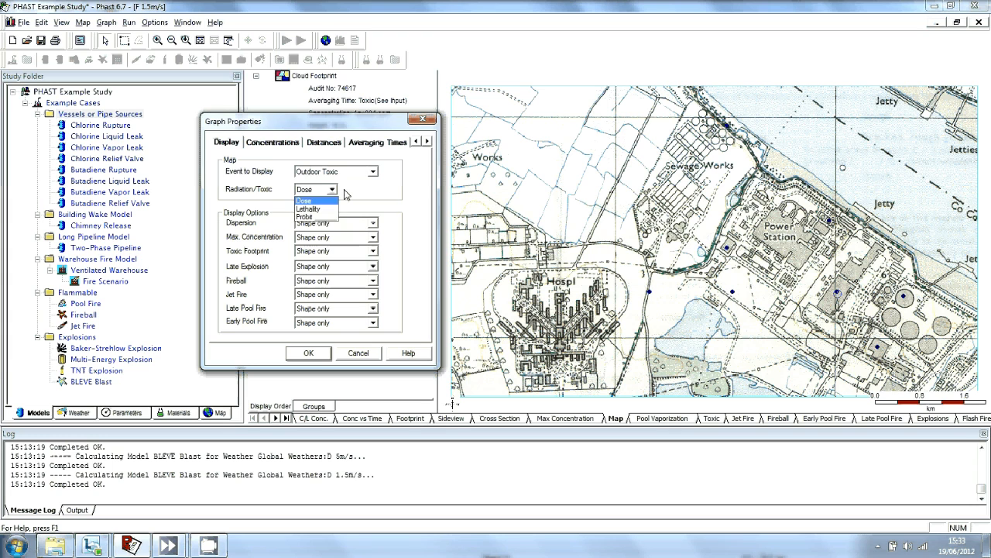
pyautogui.click(345, 194)
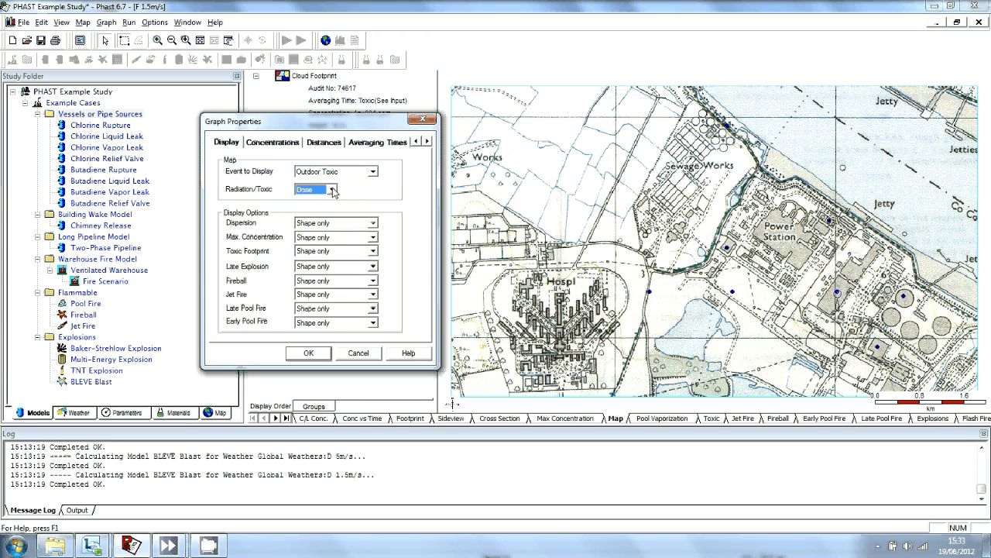
pyautogui.click(333, 189)
pyautogui.click(322, 223)
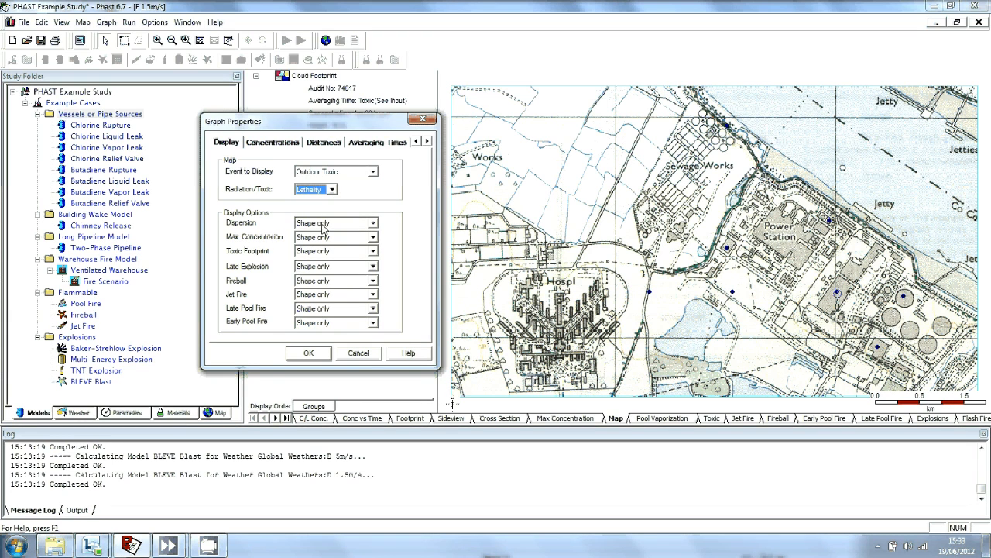
pyautogui.press('Return')
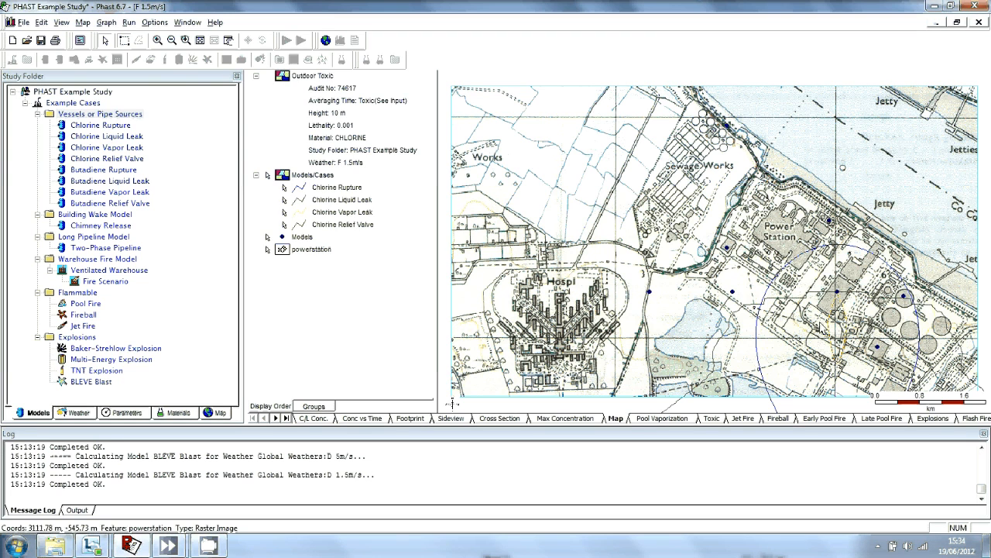
# Step: Zoom out and pan the map until the complete outdoor toxic contours around the power station are in view
pyautogui.click(173, 43)
pyautogui.click(832, 327)
pyautogui.click(833, 328)
pyautogui.click(837, 362)
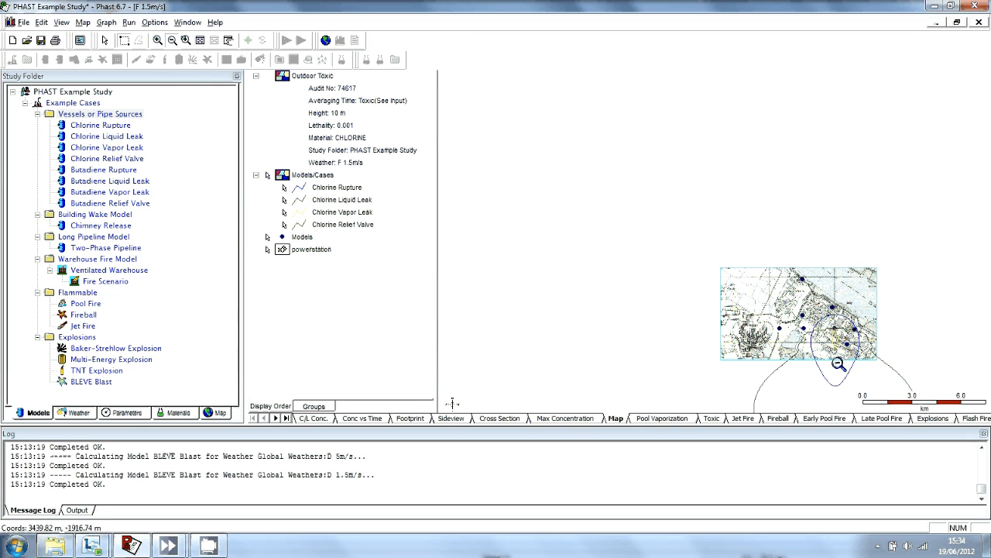
pyautogui.click(228, 43)
pyautogui.moveTo(801, 339); pyautogui.dragTo(704, 223)
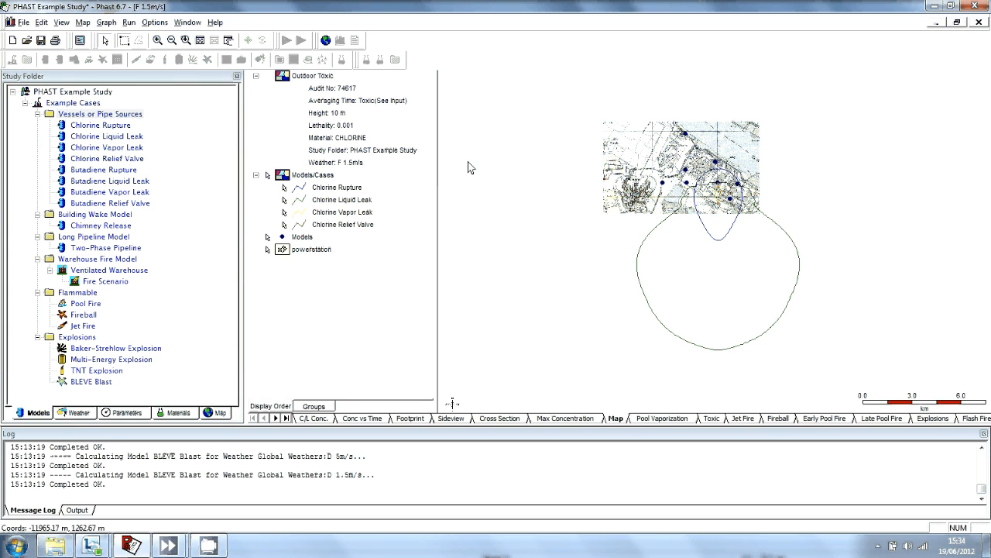
# Step: Inspect the map's wind direction setting and close it without changes
pyautogui.rightClick(586, 163)
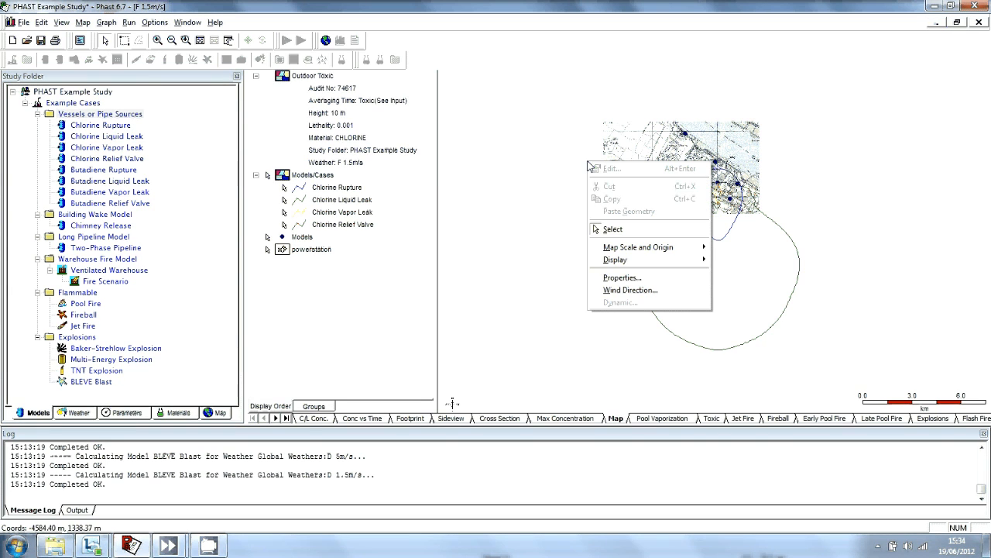
pyautogui.click(630, 290)
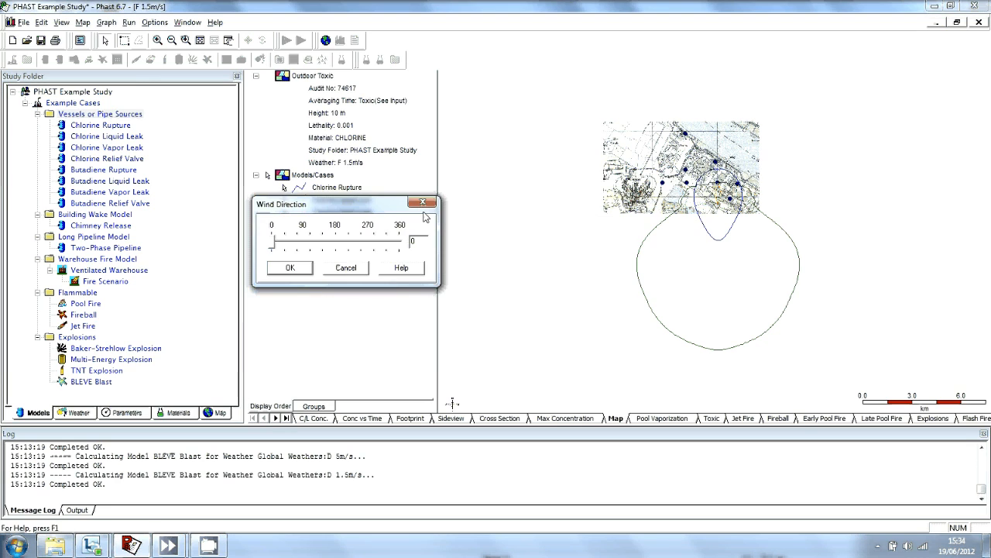
pyautogui.click(423, 204)
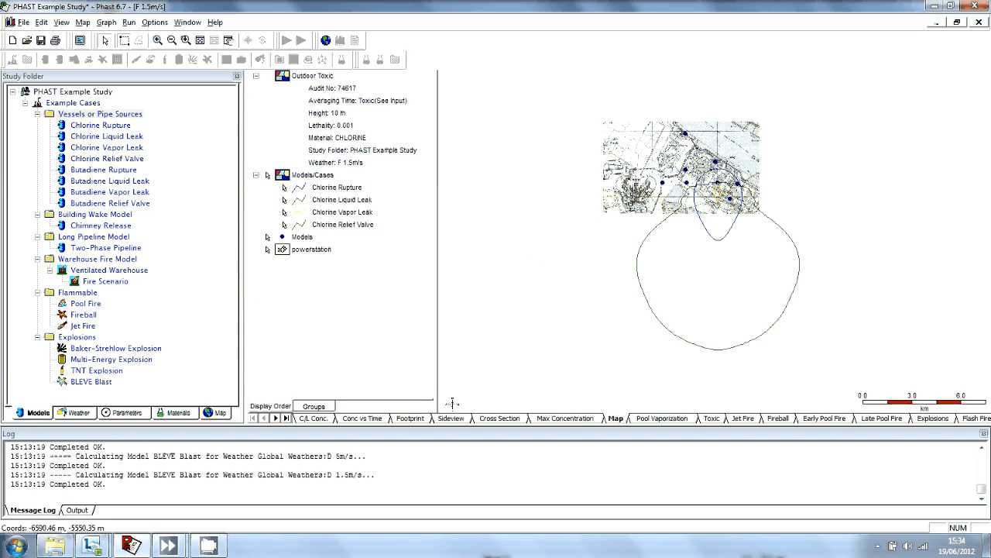
# Step: View the pool vaporization rate graph and the toxic probit versus distance graph
pyautogui.click(662, 417)
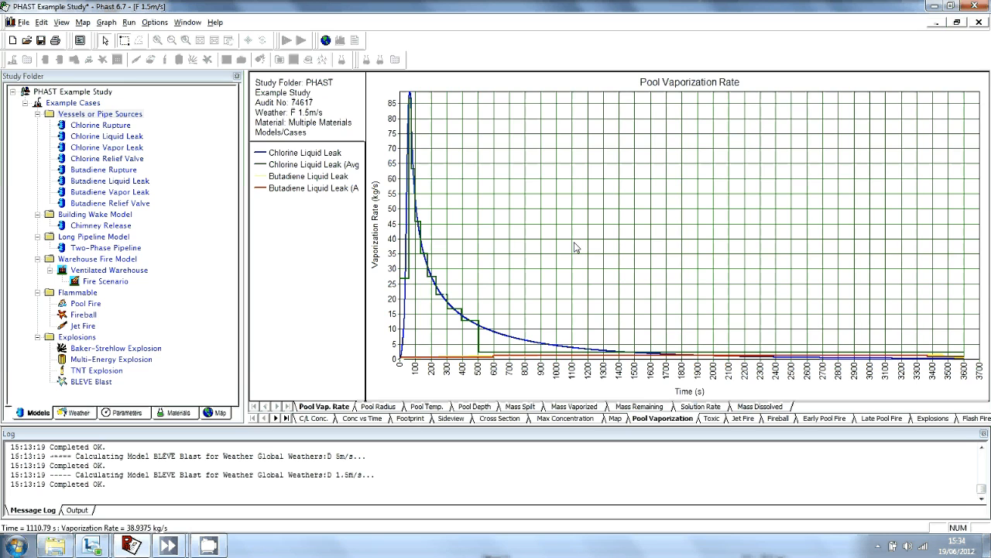
pyautogui.click(712, 418)
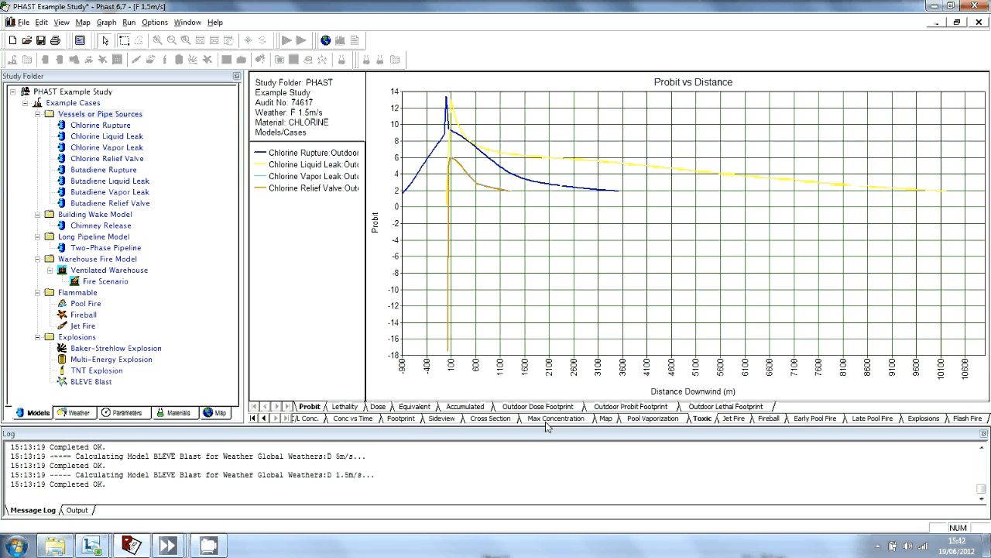
# Step: Generate the report for the Butadiene Rupture model and look over its Input and Audit reports
pyautogui.click(130, 172)
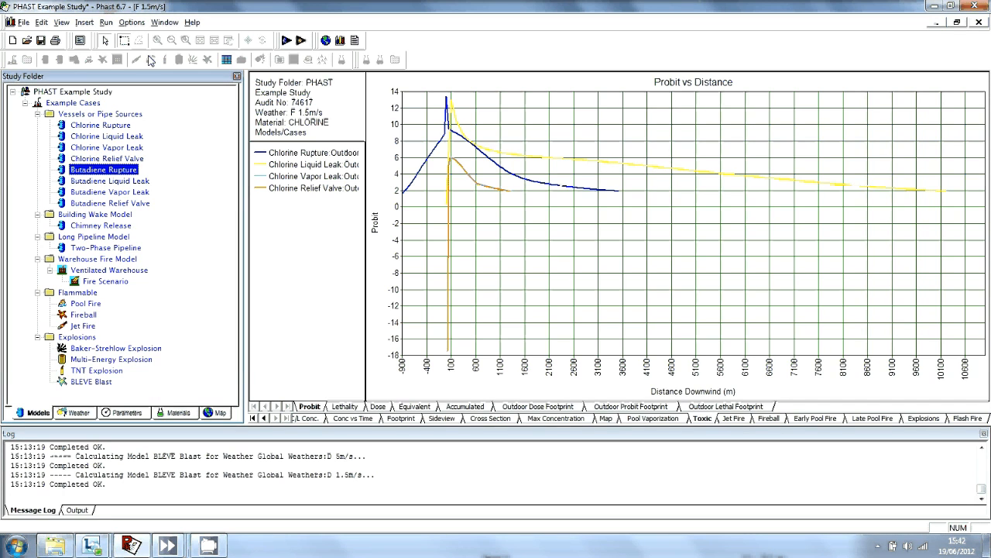
pyautogui.click(56, 24)
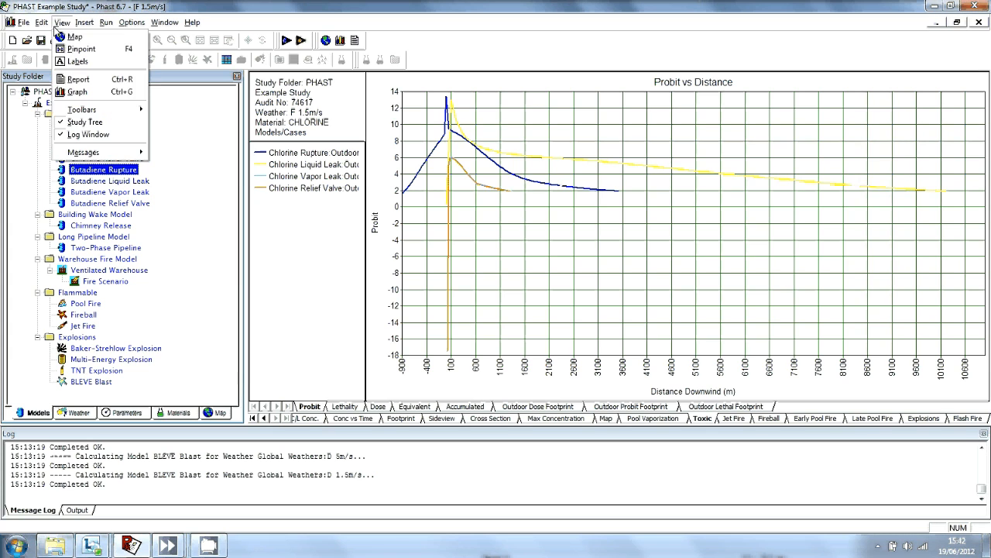
pyautogui.click(78, 79)
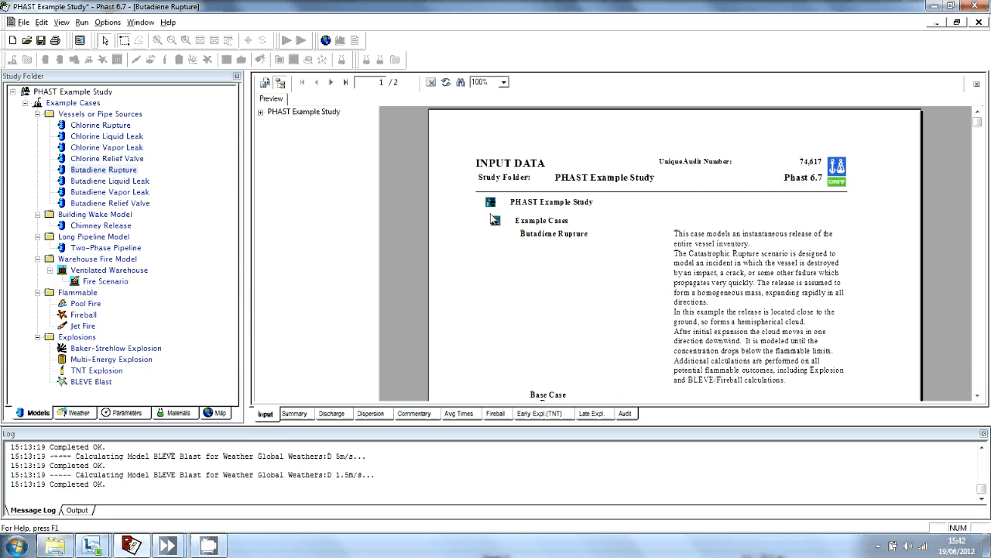
pyautogui.scroll(-5, 498, 223)
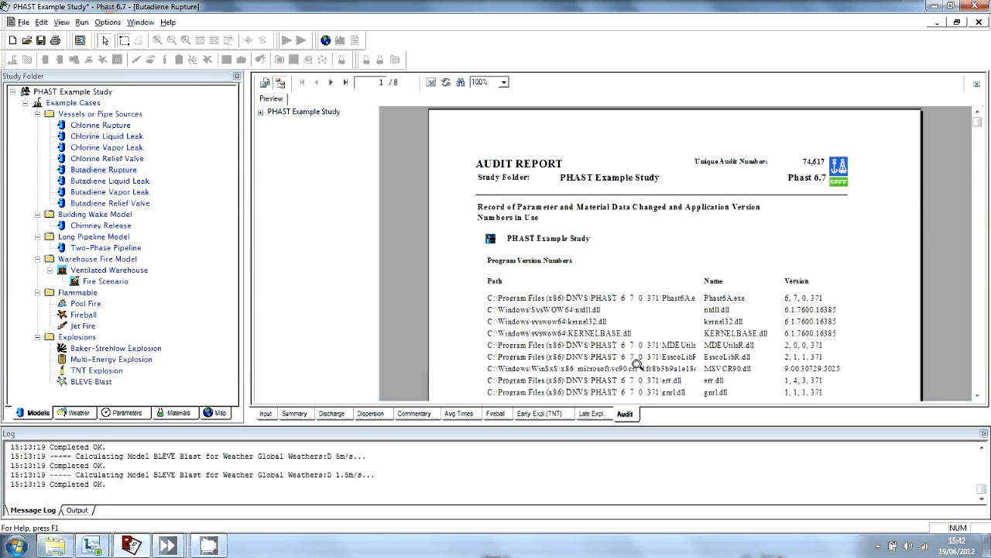
pyautogui.scroll(-2, 643, 326)
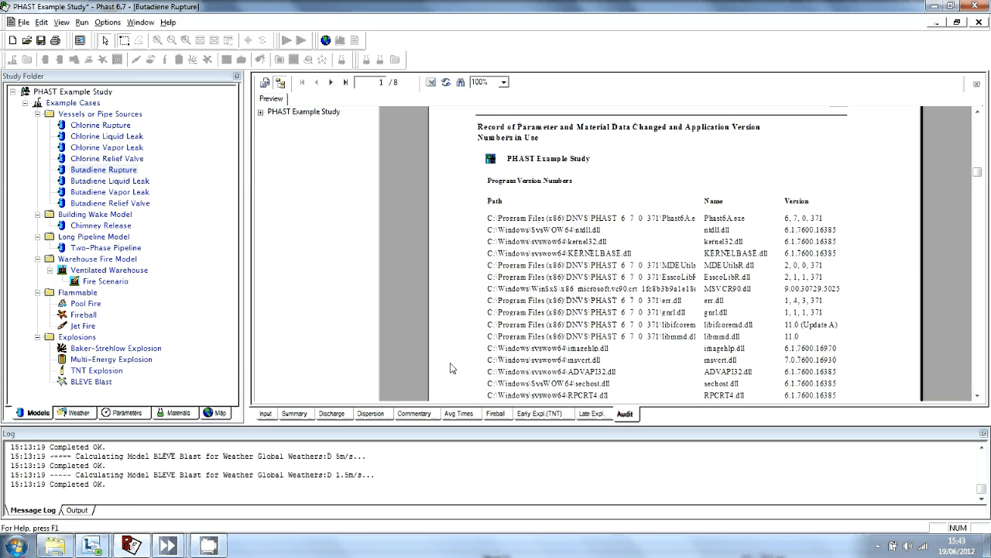
# Step: Read the first page of the Butadiene Rupture Summary report, down to the bund data
pyautogui.click(292, 414)
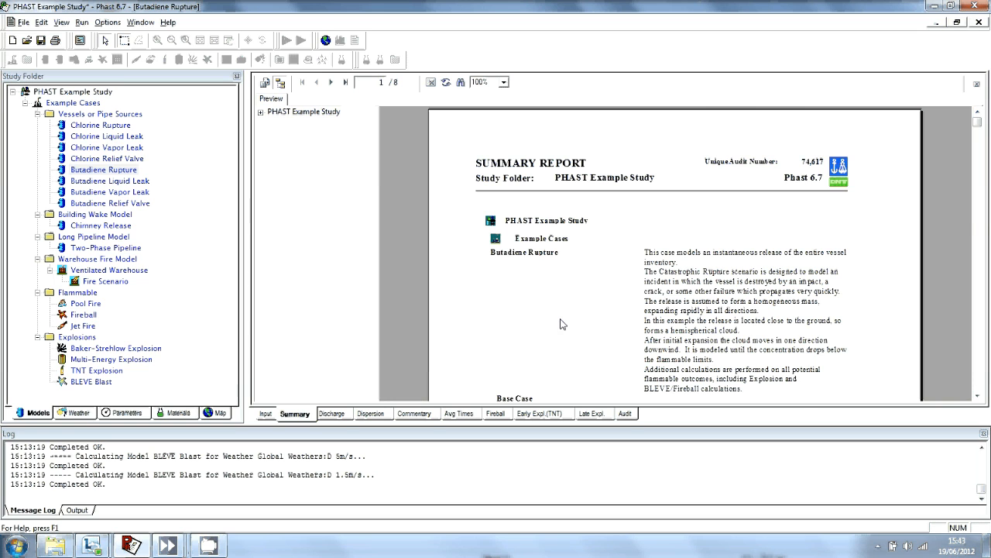
pyautogui.scroll(-5, 656, 312)
pyautogui.scroll(-3, 656, 312)
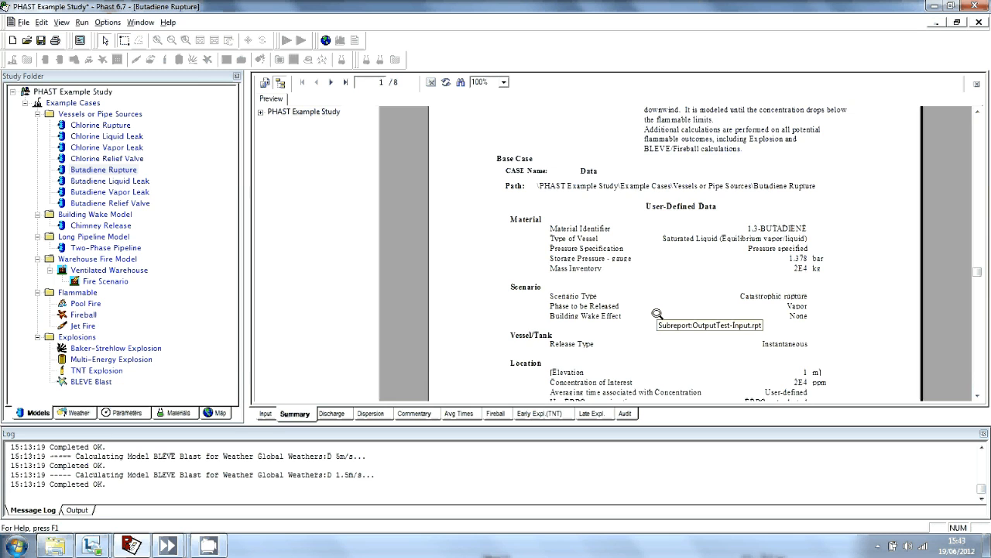
pyautogui.scroll(-5, 656, 314)
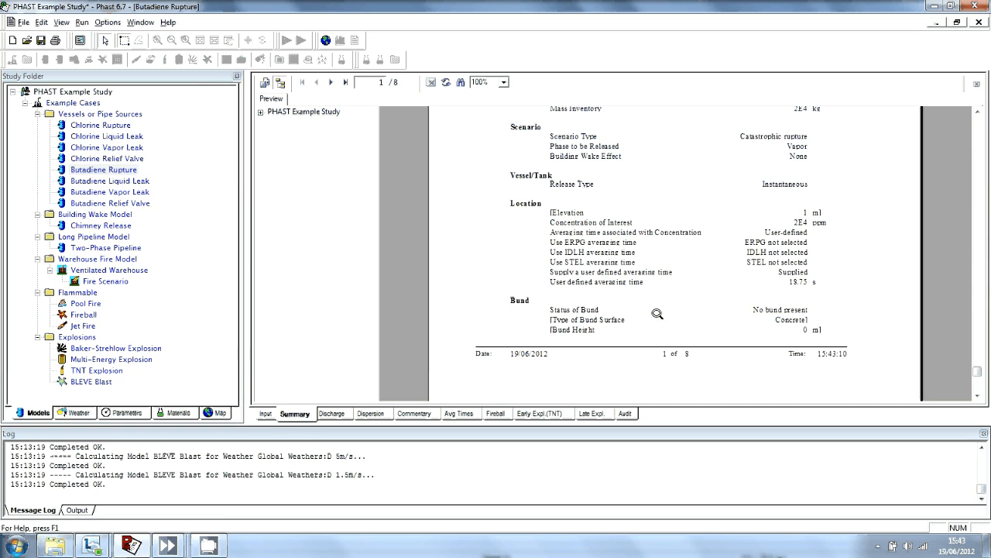
# Step: Review the user-defined data on the second page of the Butadiene Rupture Summary report, through to the Geometry section
pyautogui.scroll(3, 657, 314)
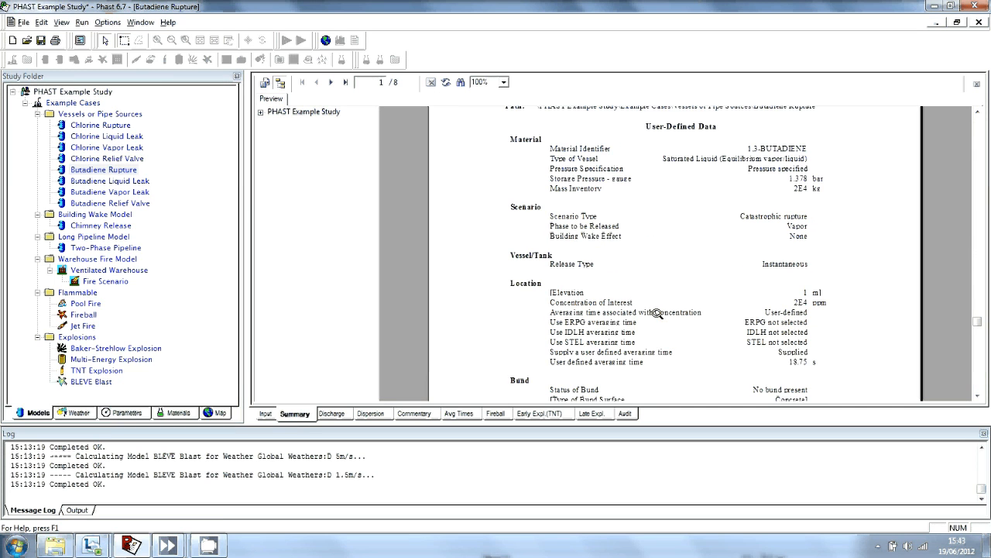
pyautogui.click(330, 82)
pyautogui.scroll(6, 645, 254)
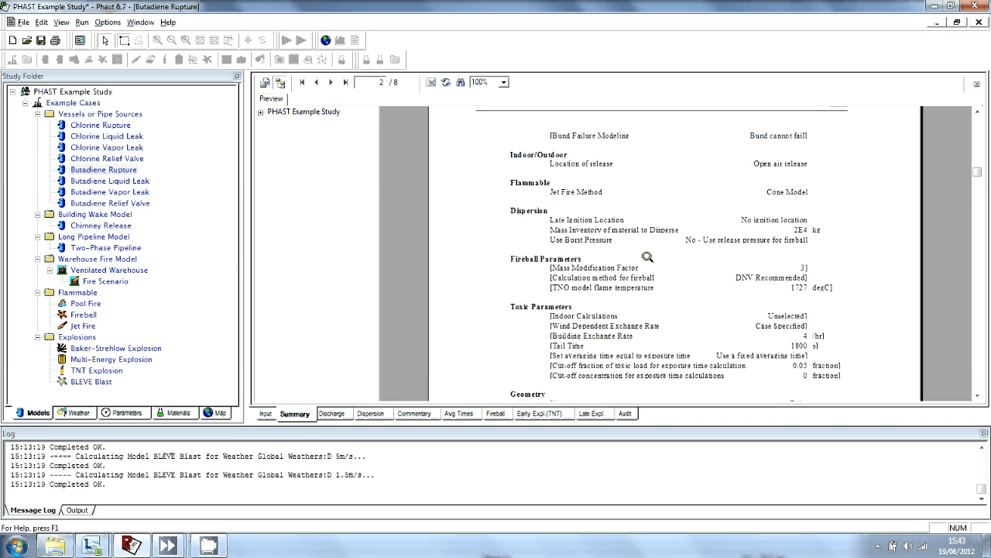
pyautogui.scroll(-3, 647, 256)
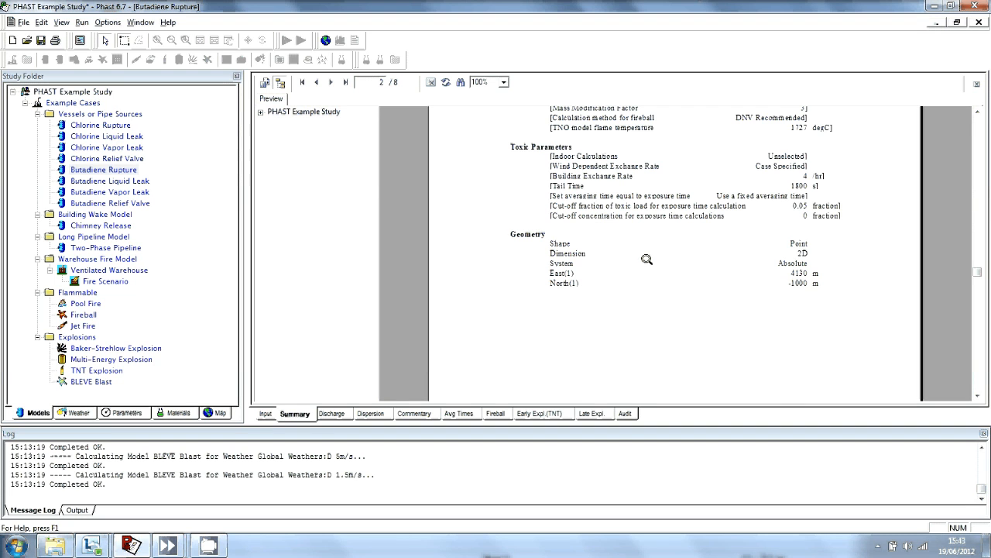
pyautogui.scroll(-10, 646, 258)
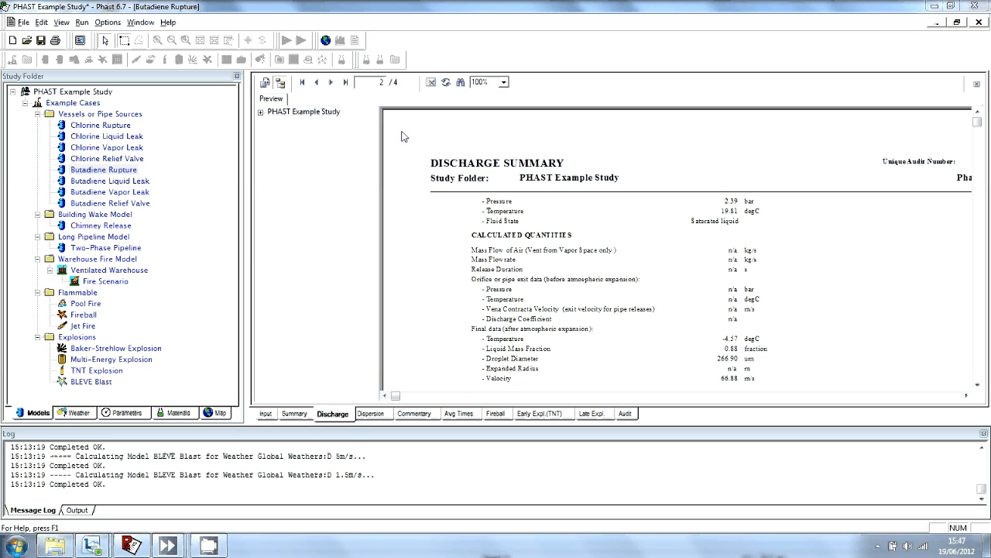
# Step: Check the Discharge report's data for weather D 5m/s and look over the second page of the Detailed Dispersion report
pyautogui.click(329, 84)
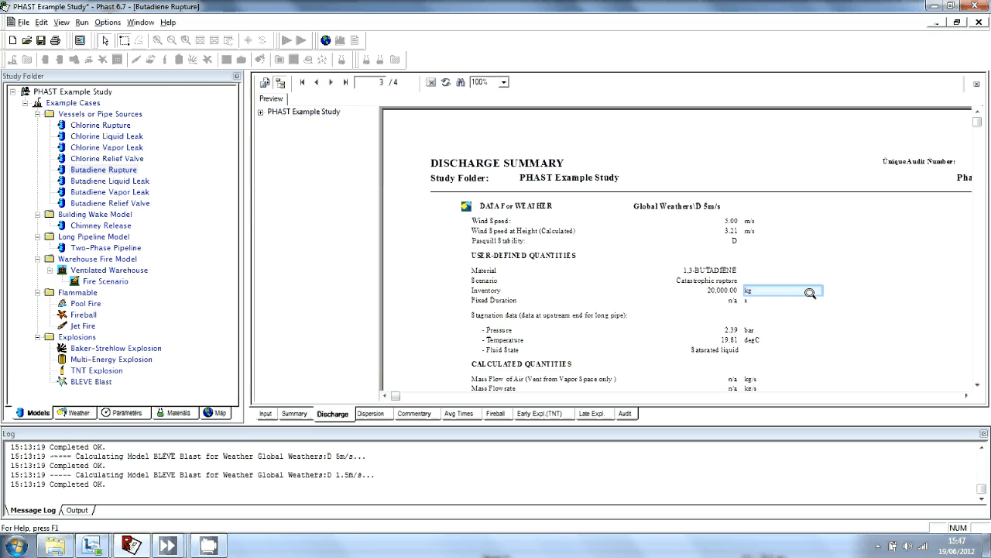
pyautogui.scroll(-1, 809, 293)
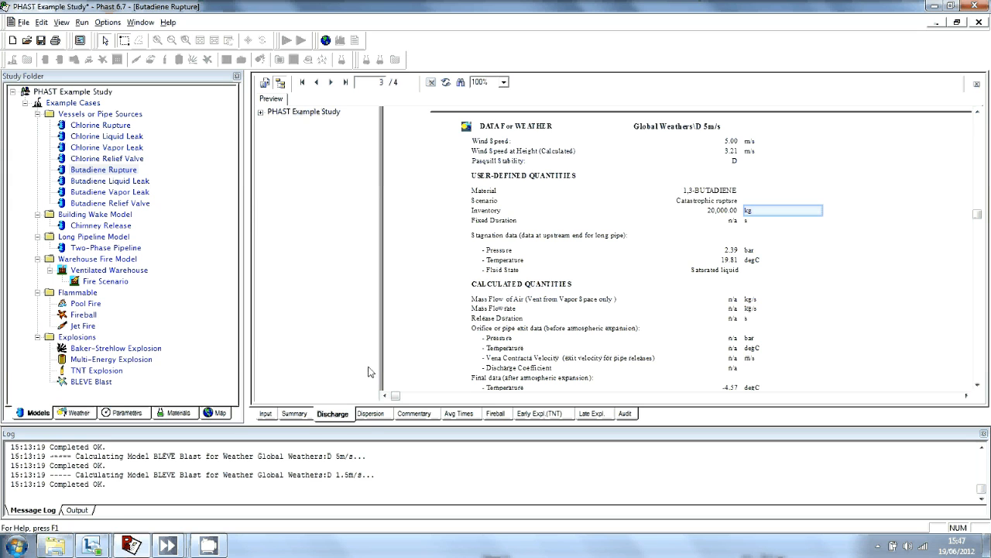
pyautogui.click(371, 414)
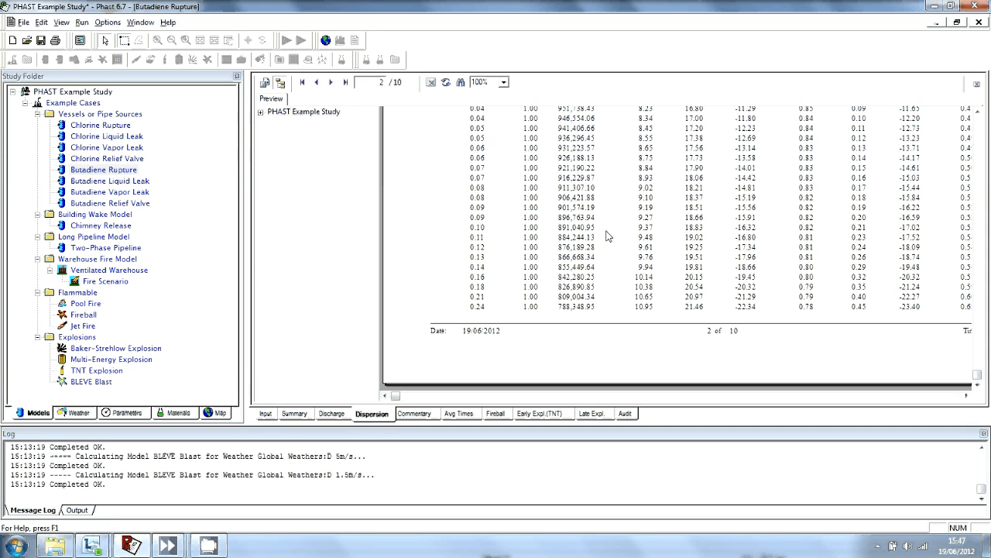
pyautogui.scroll(5, 660, 225)
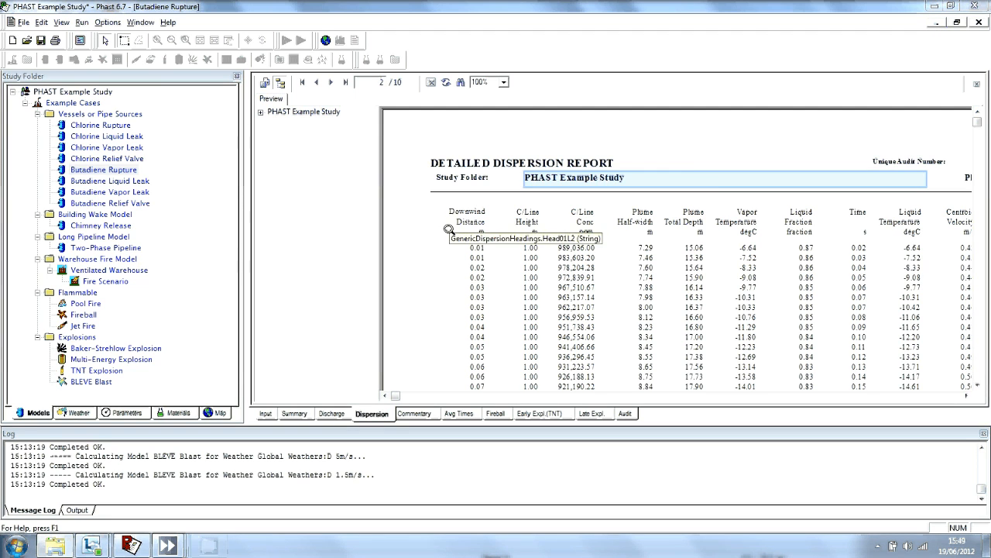
# Step: Read the Commentary report's first page, including the dispersion commentary for Butadiene Rupture
pyautogui.click(416, 414)
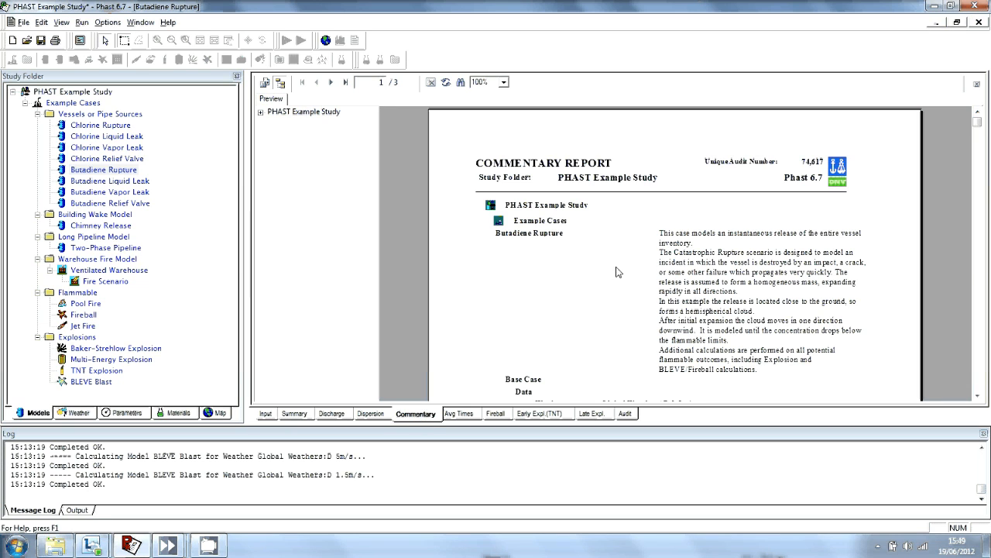
pyautogui.scroll(-5, 659, 295)
pyautogui.scroll(-2, 659, 295)
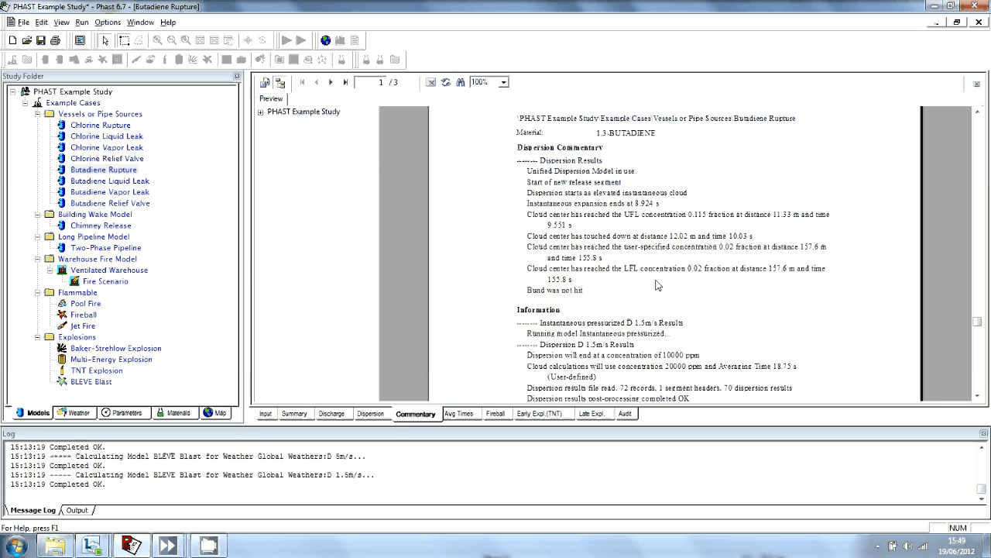
# Step: Examine the centerline molar concentrations for multiple averaging times on the first two pages of the Averaging Times report
pyautogui.click(463, 413)
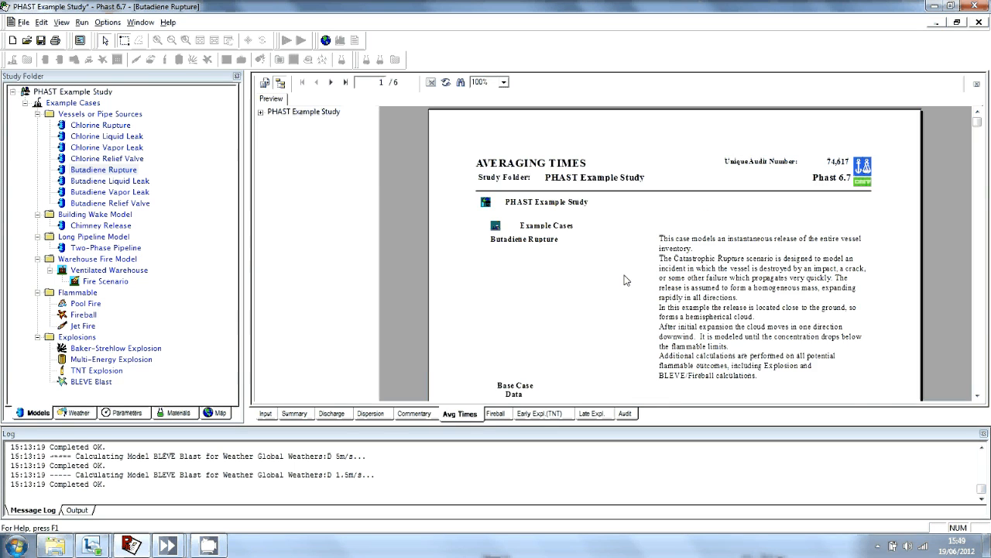
pyautogui.scroll(-6, 692, 252)
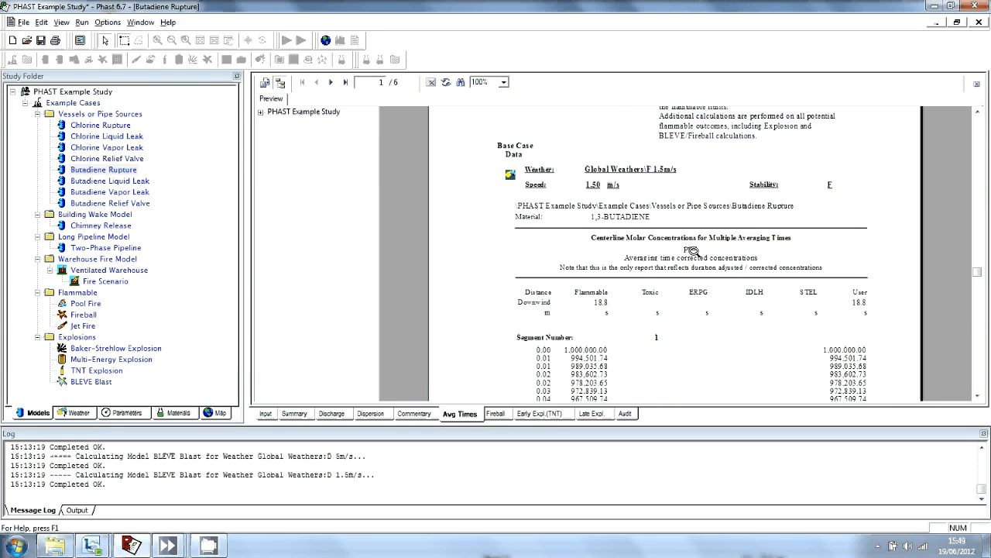
pyautogui.scroll(-2, 692, 252)
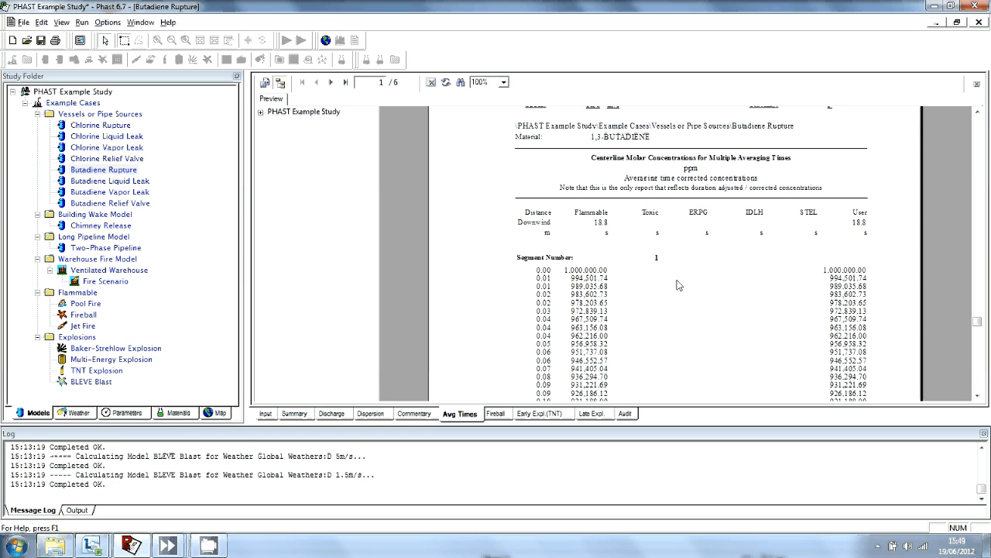
pyautogui.scroll(-3, 676, 285)
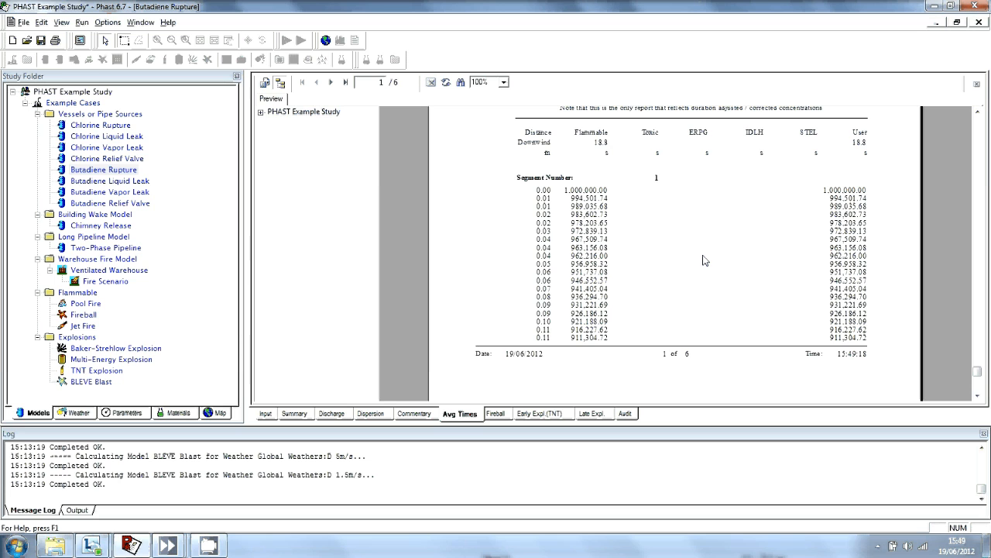
pyautogui.scroll(3, 704, 260)
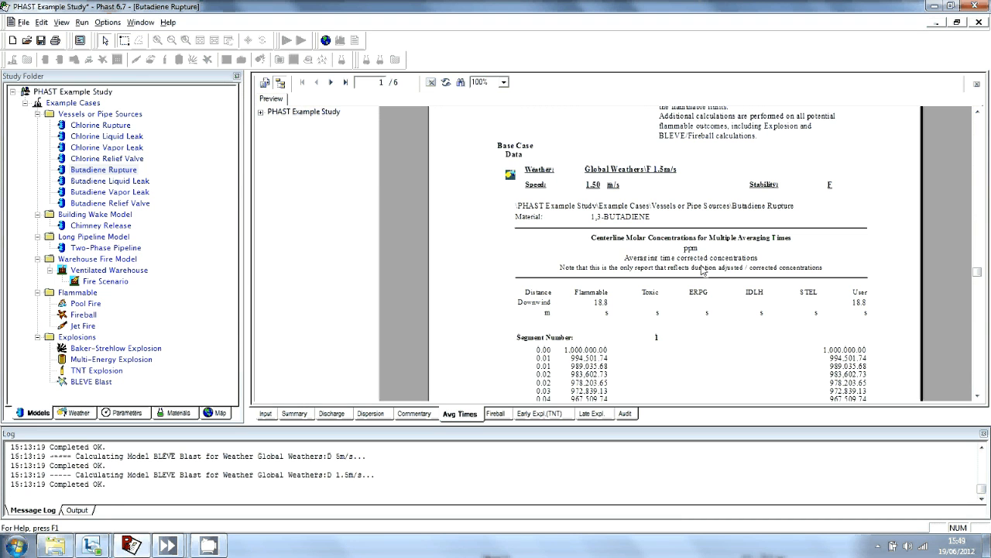
pyautogui.scroll(-1, 702, 257)
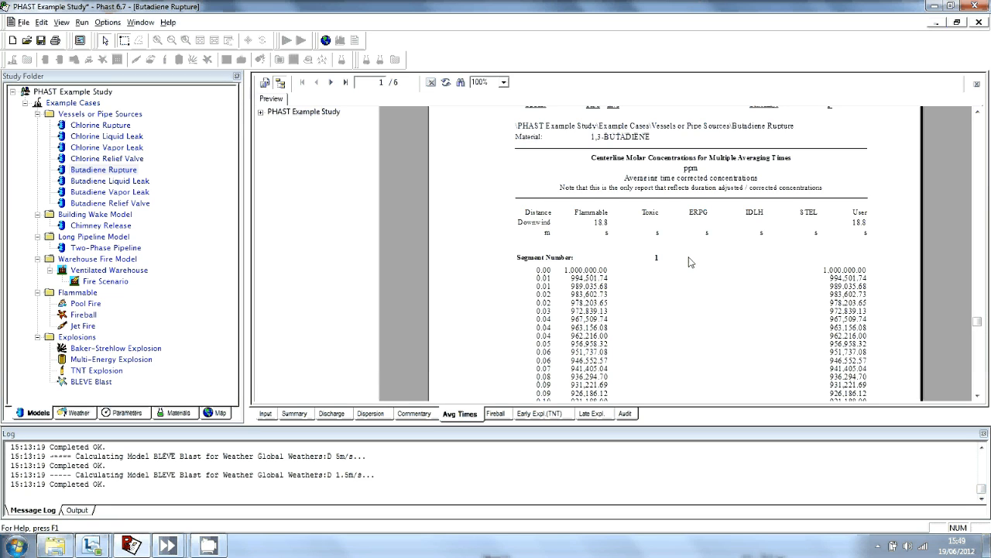
pyautogui.click(333, 84)
pyautogui.scroll(-5, 522, 205)
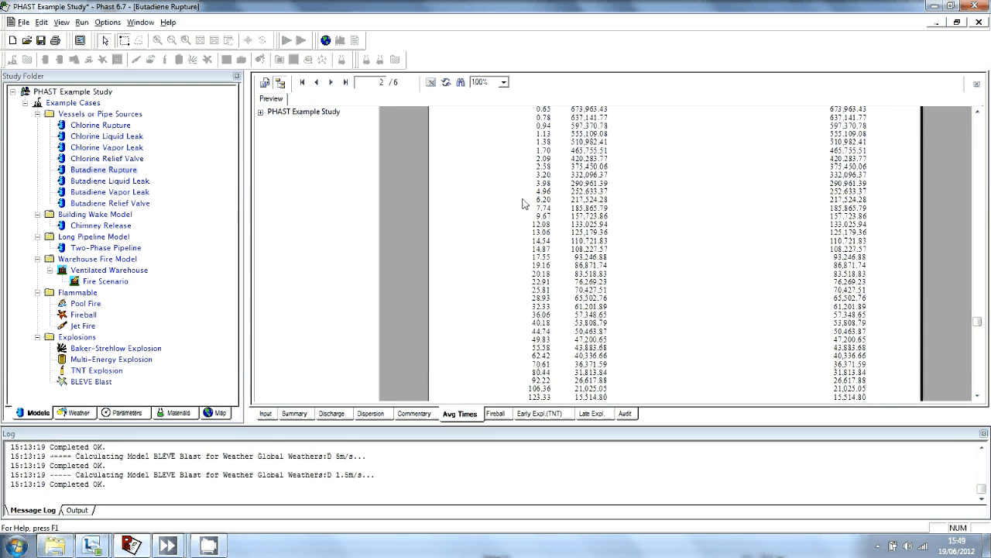
pyautogui.scroll(5, 522, 204)
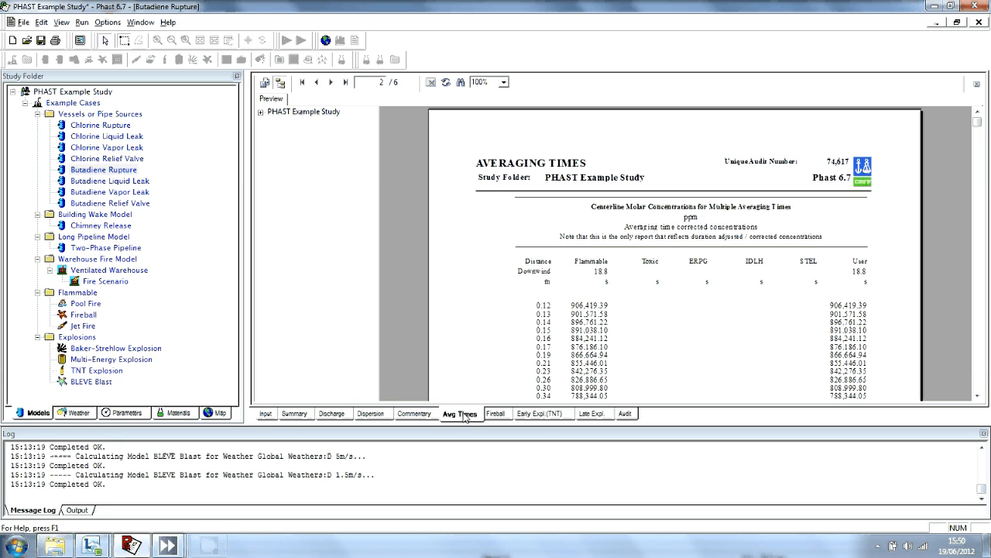
# Step: View the flame data and flame co-ordinates on the first two pages of the Fireball report
pyautogui.click(500, 414)
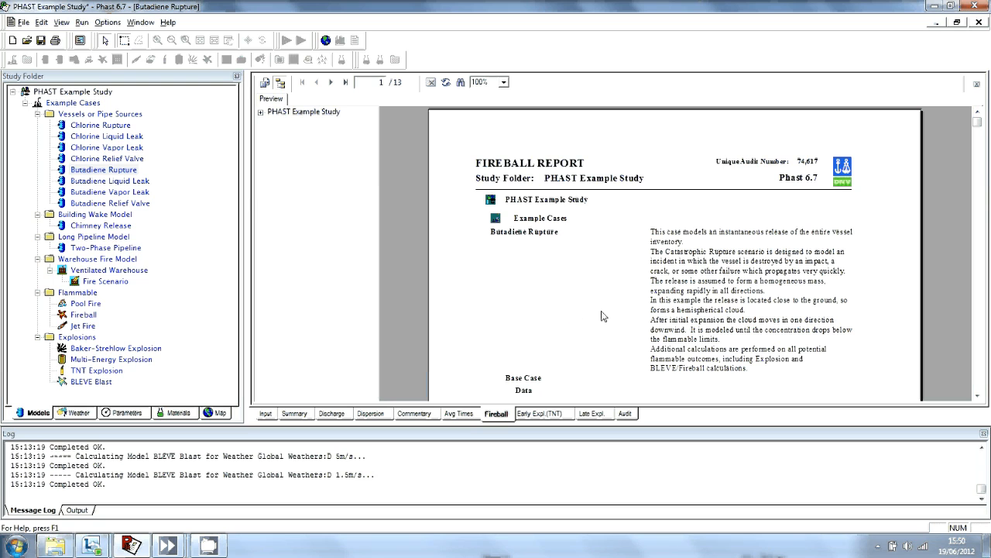
pyautogui.scroll(-5, 604, 317)
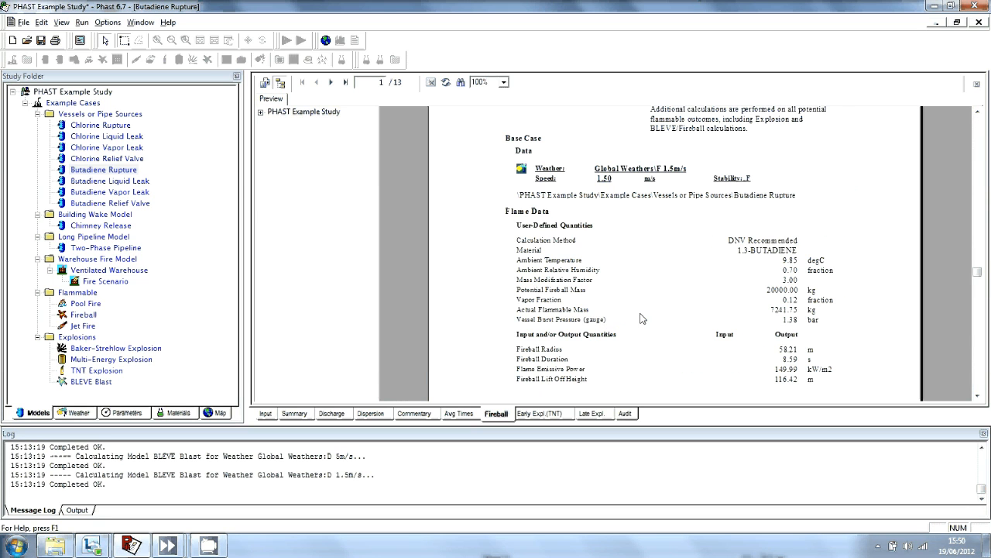
pyautogui.scroll(-2, 649, 316)
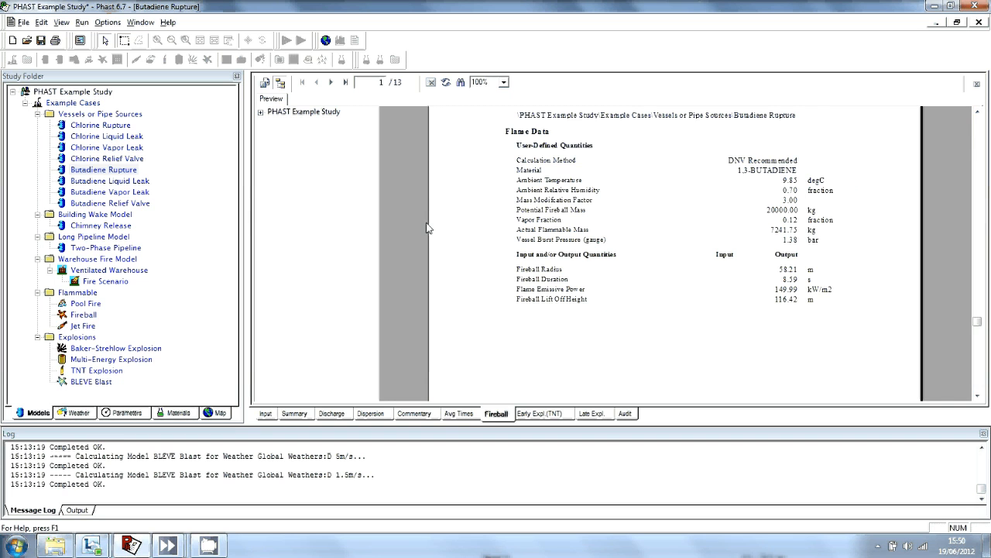
pyautogui.click(331, 82)
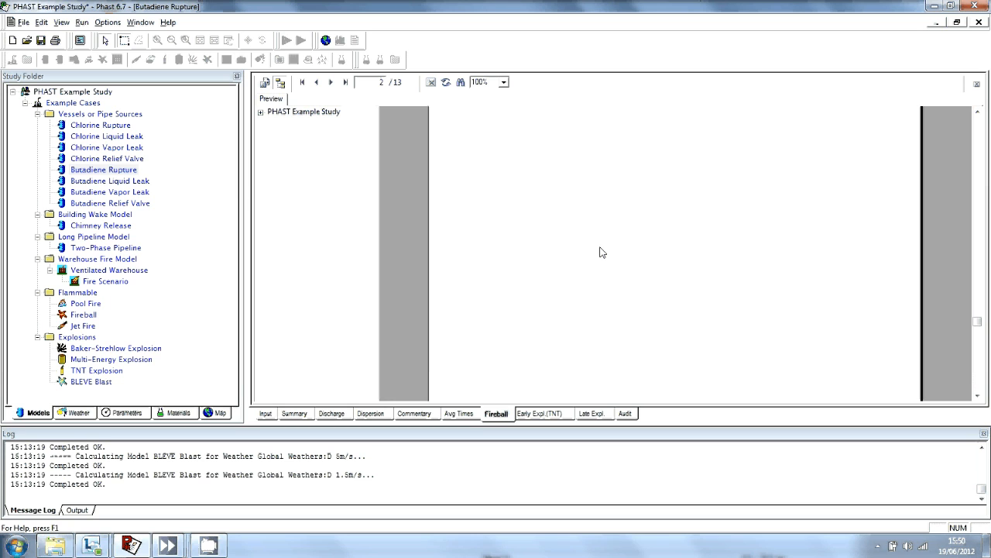
pyautogui.scroll(3, 621, 259)
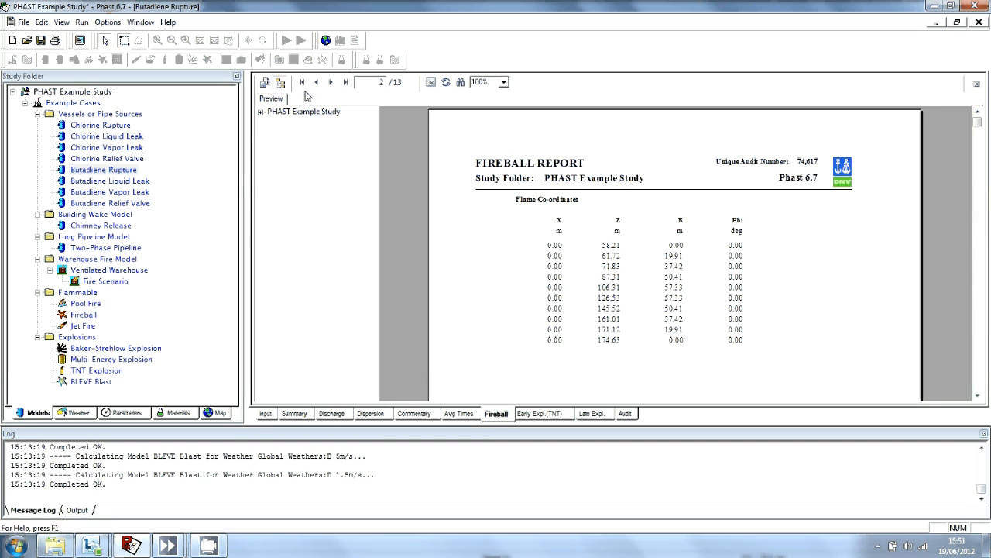
# Step: Examine the Fireball report's radiation ellipse results on page 3 and its radiation distance tables on the last two pages
pyautogui.click(330, 84)
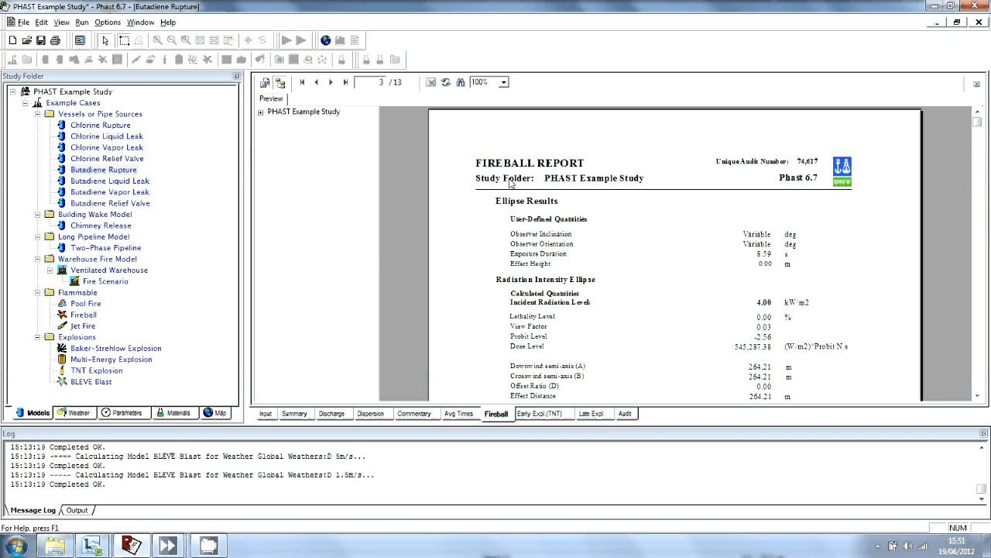
pyautogui.scroll(-2, 647, 261)
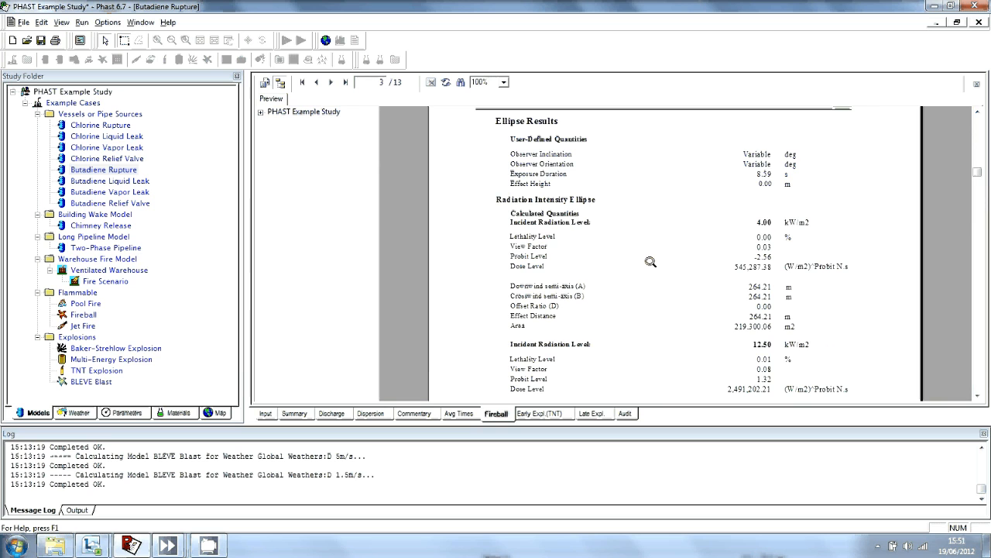
pyautogui.scroll(-2, 650, 262)
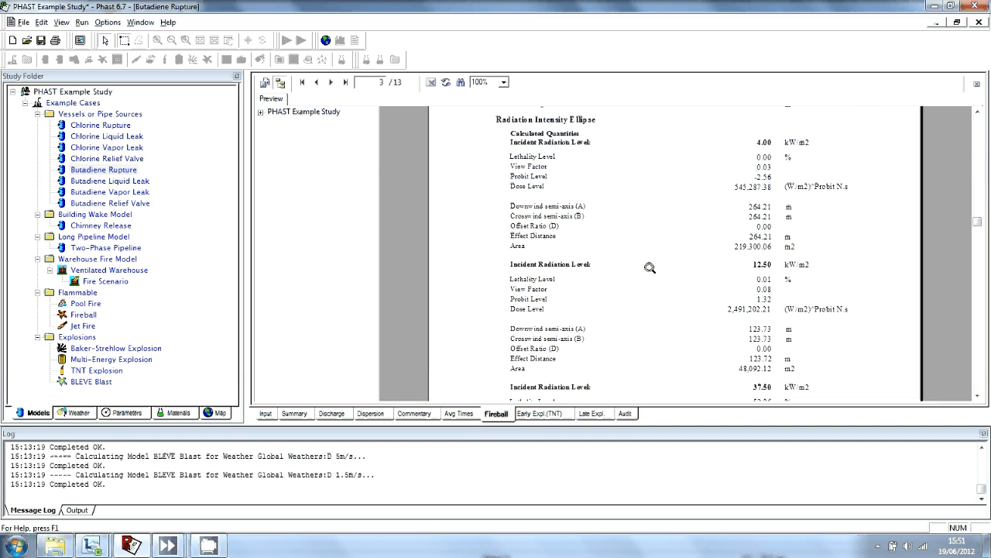
pyautogui.click(346, 82)
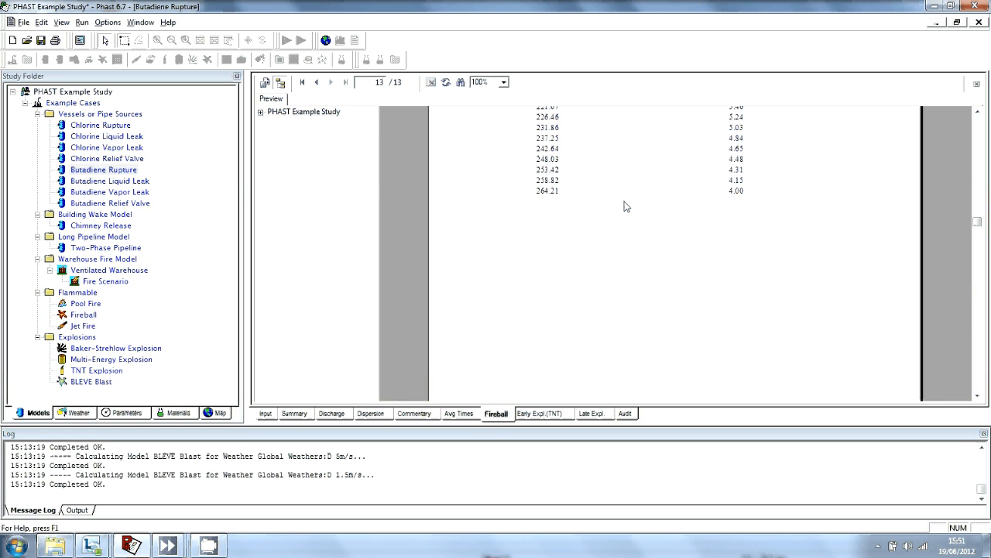
pyautogui.scroll(3, 620, 210)
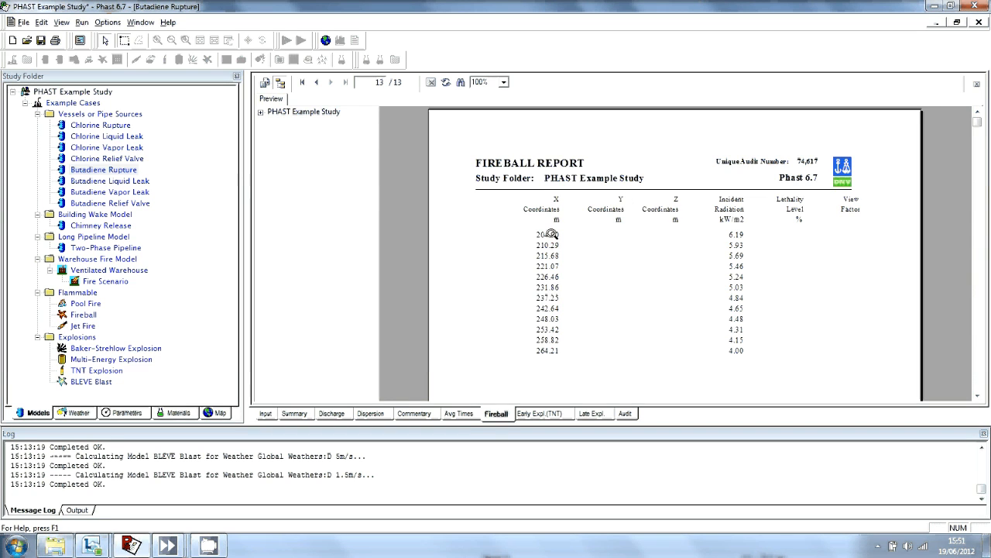
pyautogui.click(316, 82)
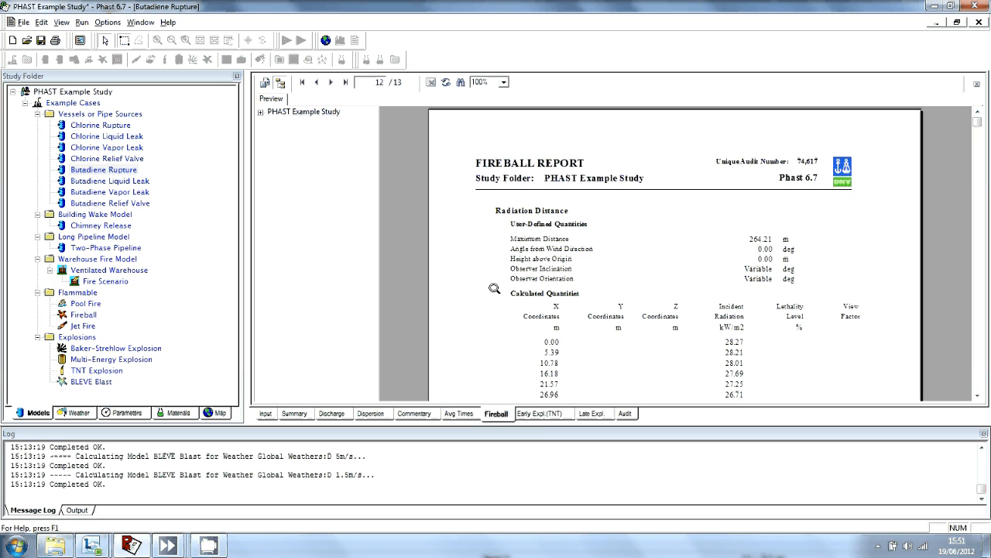
# Step: Review the early explosion TNT report's user-defined quantities, overpressure radii and overpressure versus distance table
pyautogui.click(542, 414)
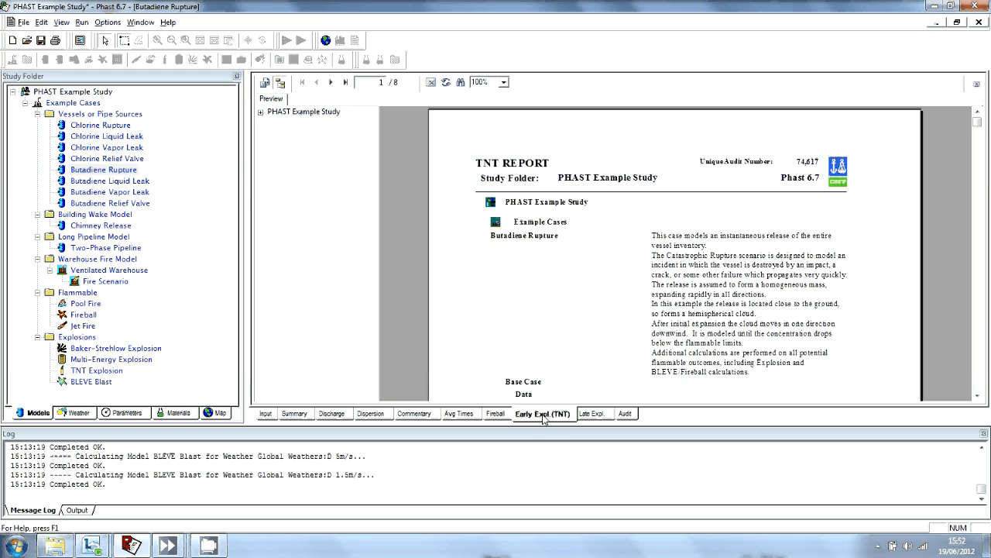
pyautogui.scroll(-5, 711, 271)
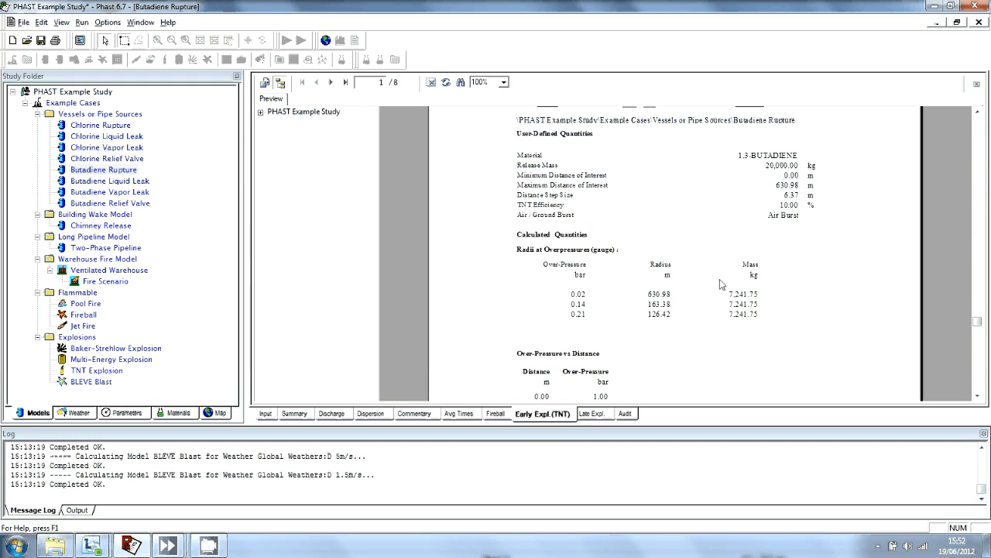
pyautogui.click(331, 83)
pyautogui.scroll(10, 612, 257)
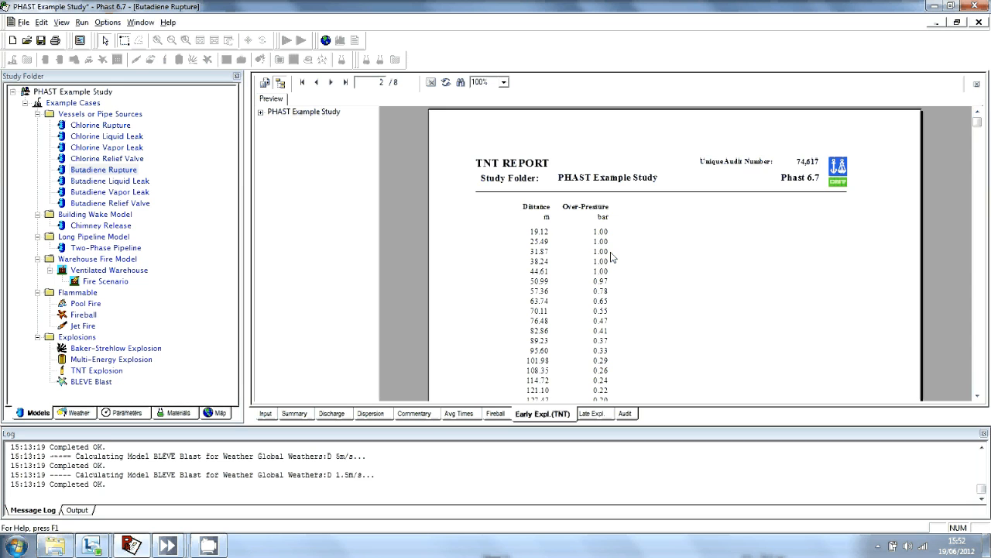
pyautogui.scroll(-5, 611, 257)
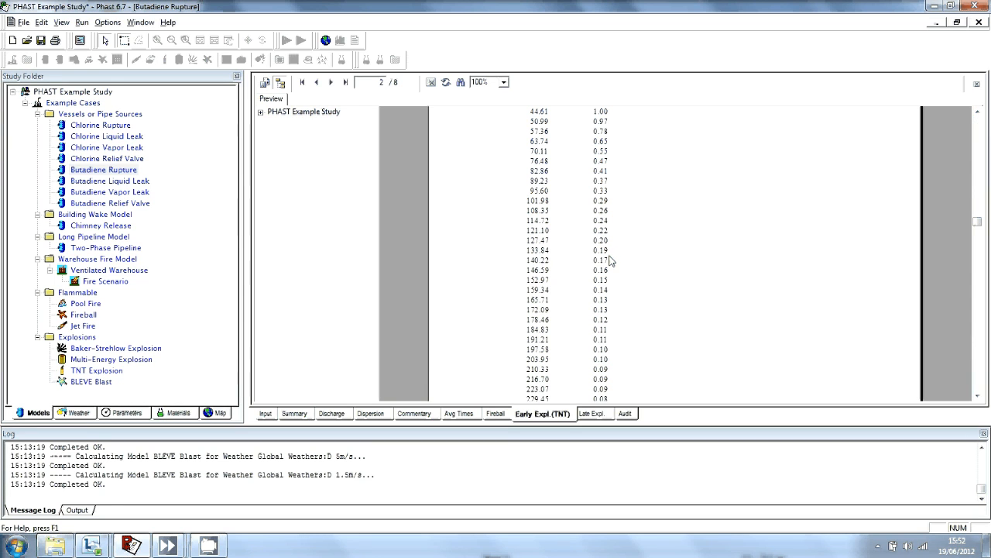
pyautogui.scroll(-5, 608, 259)
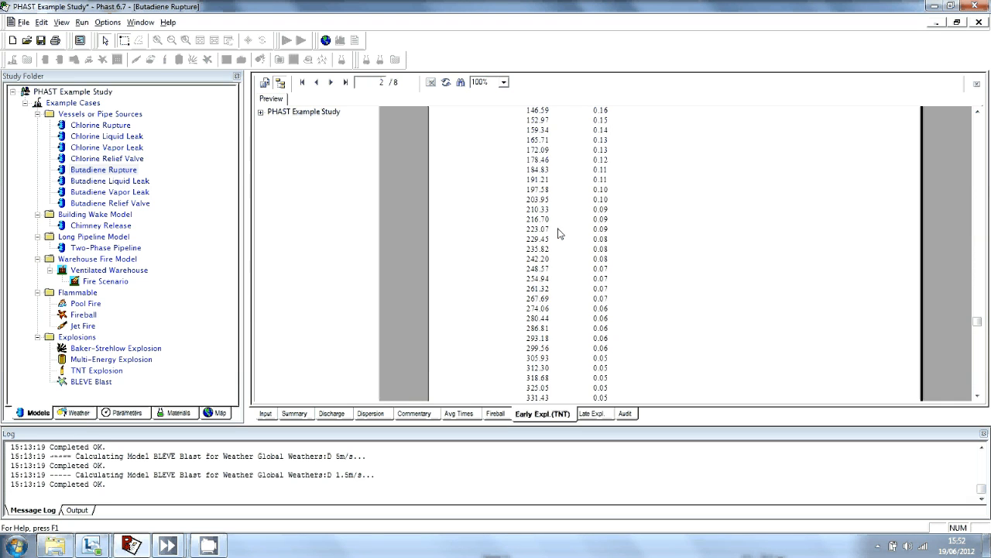
pyautogui.click(330, 83)
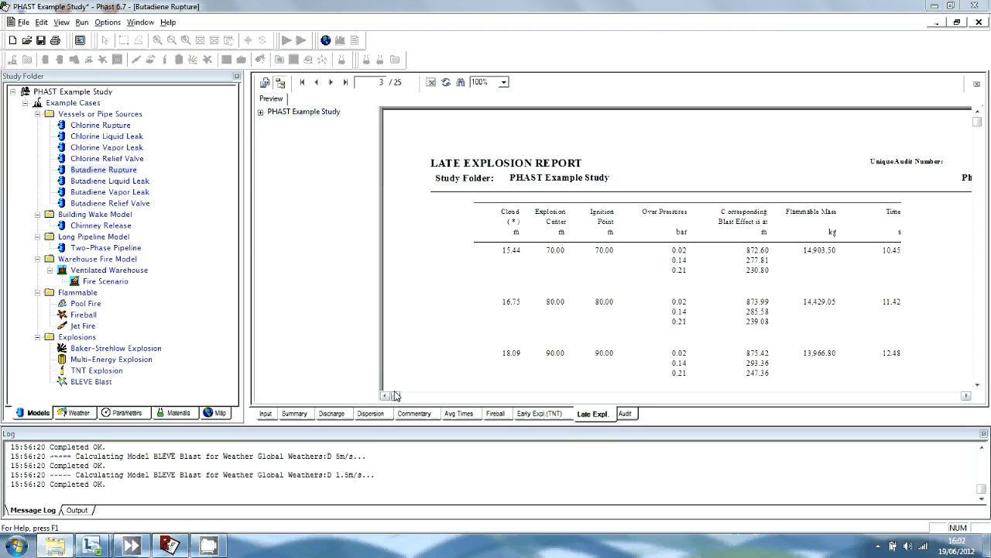
# Step: Plot the Chimney Release result graphs for all Global Weathers
pyautogui.click(100, 226)
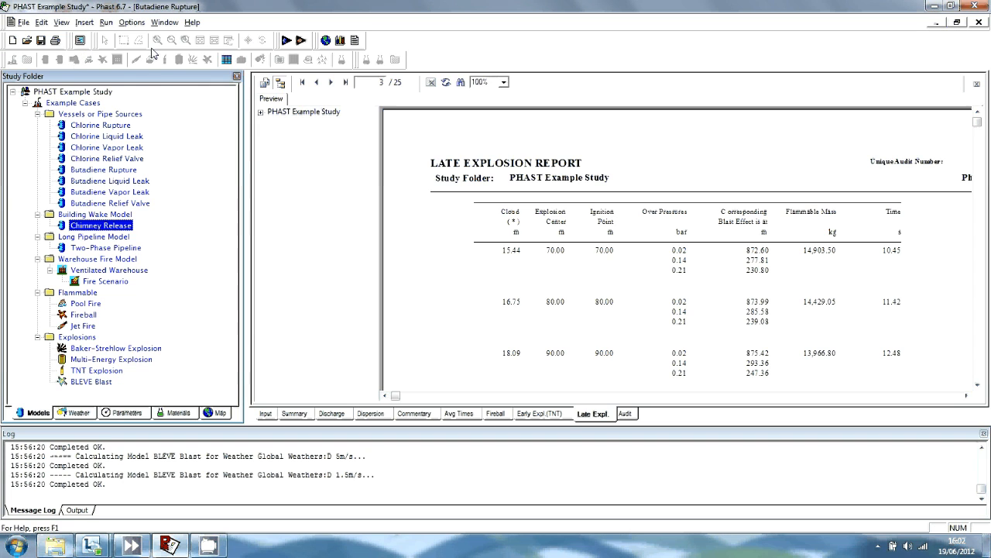
pyautogui.click(339, 42)
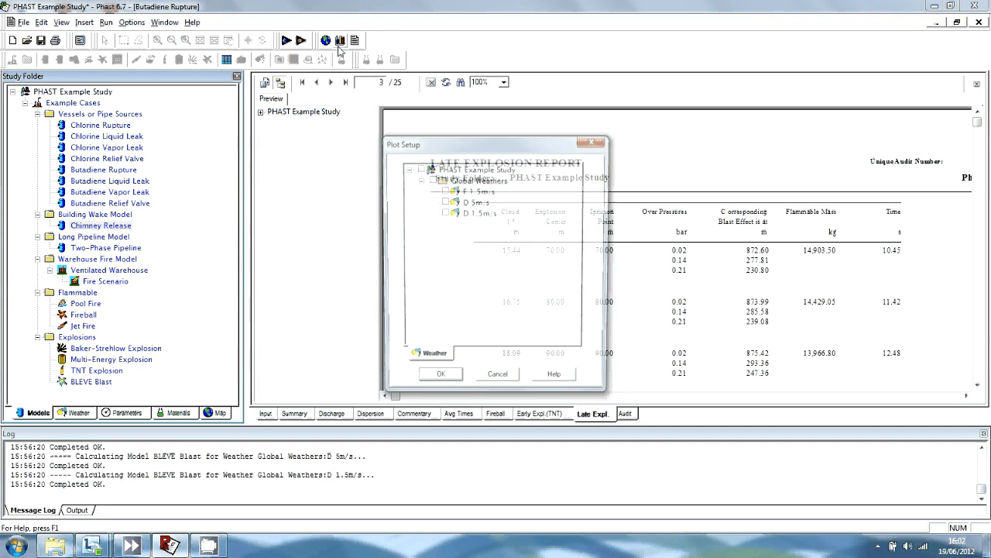
pyautogui.click(431, 180)
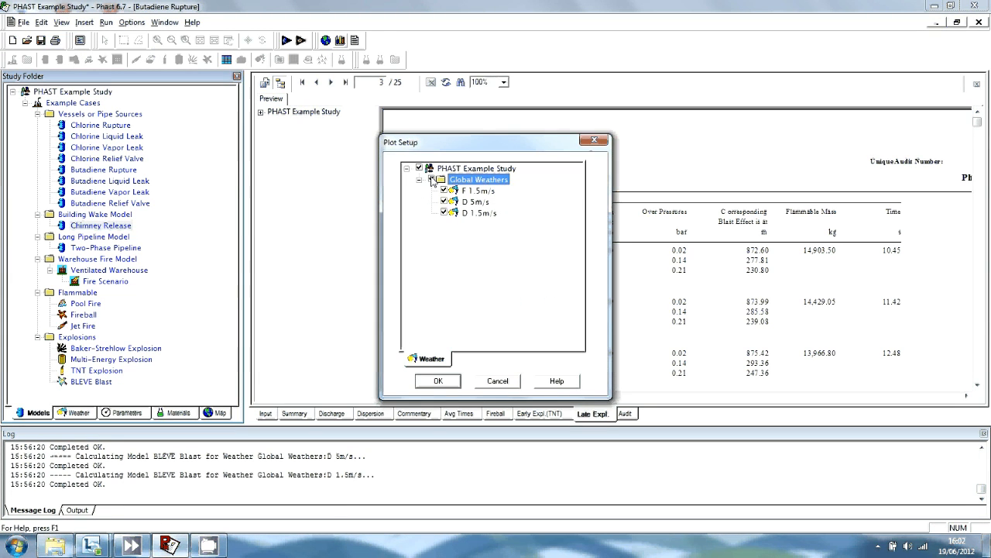
pyautogui.click(439, 380)
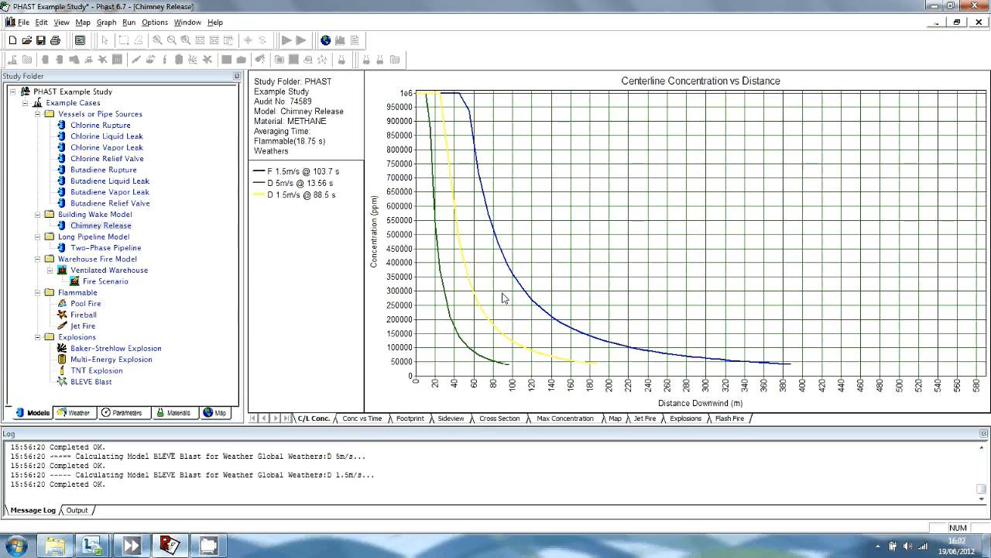
# Step: Review the Chimney Release side view, late explosion overpressure, late explosion worst-case radii and flash fire envelope graphs
pyautogui.click(457, 421)
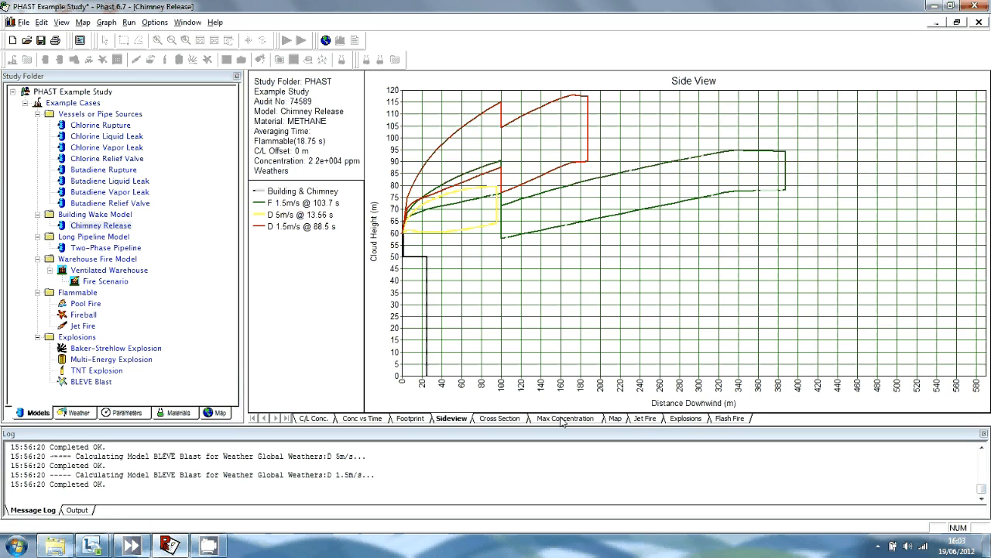
pyautogui.click(685, 419)
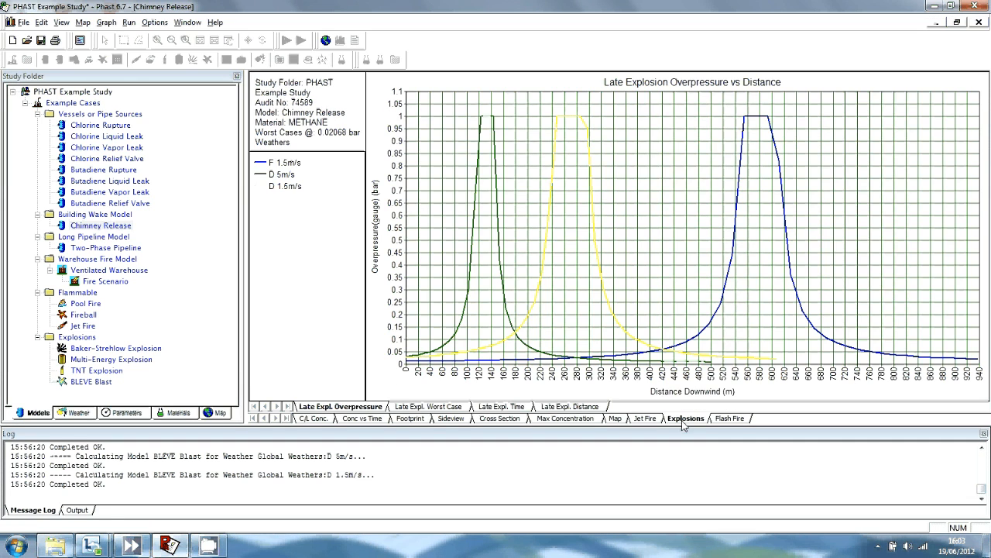
pyautogui.click(433, 407)
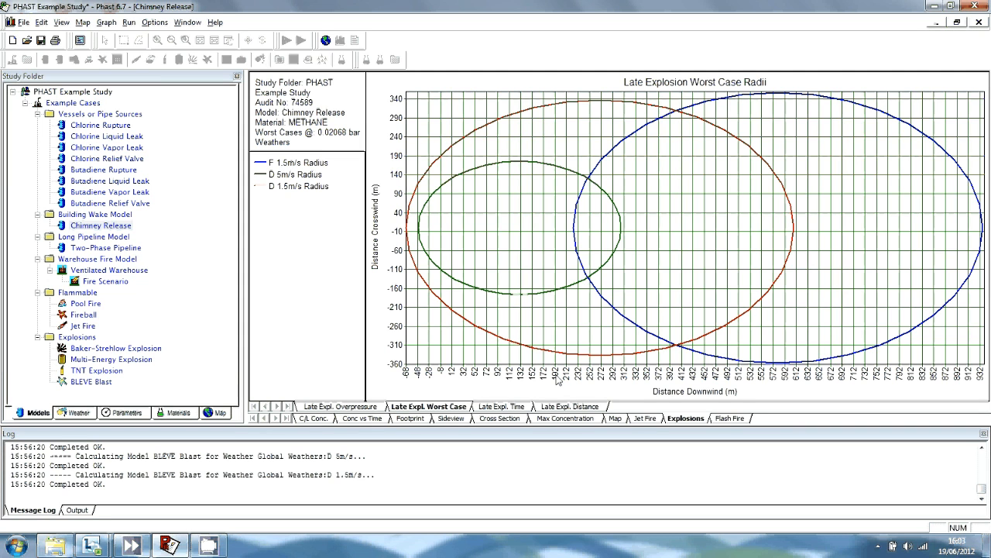
pyautogui.click(717, 418)
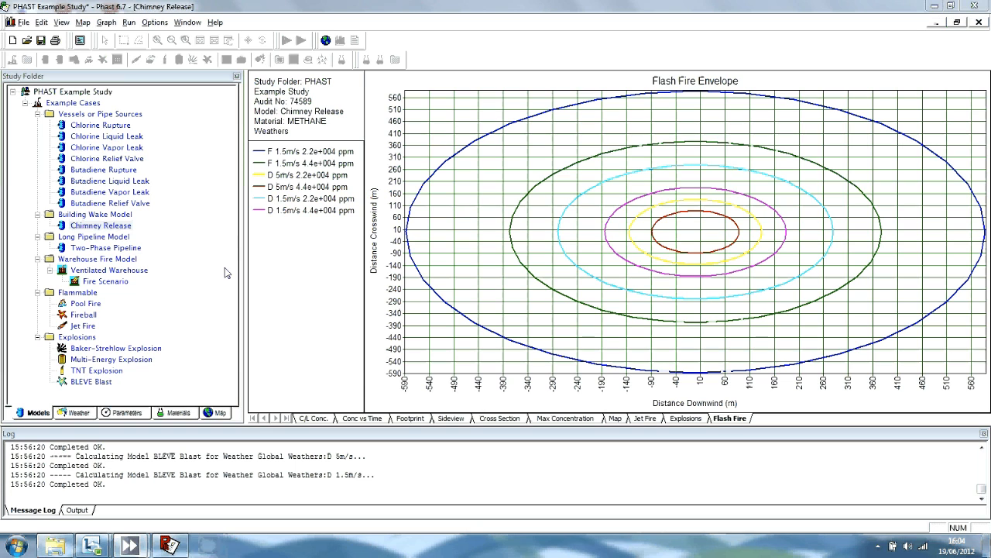
# Step: Plot the Two-Phase Pipeline result graphs for the F 1.5m/s weather only
pyautogui.click(108, 249)
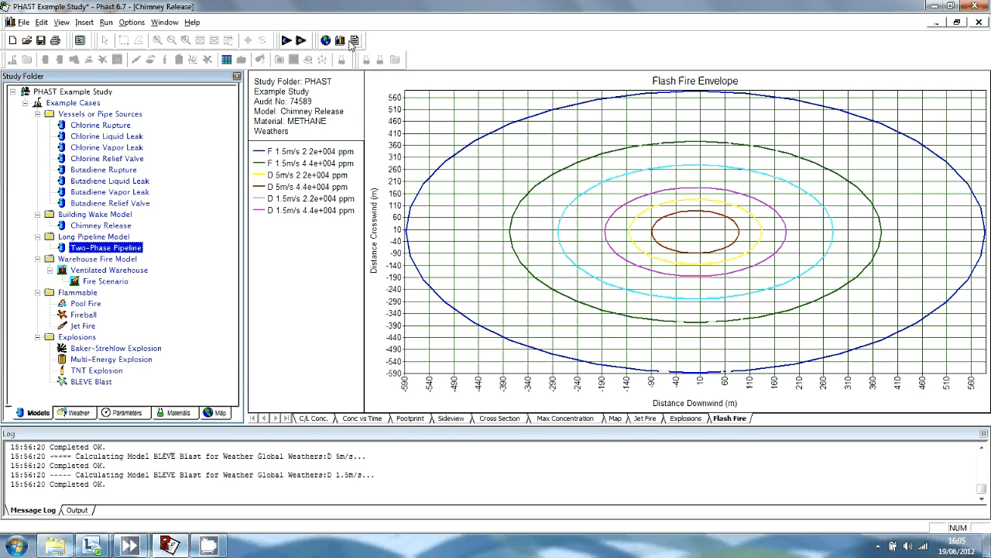
pyautogui.click(338, 42)
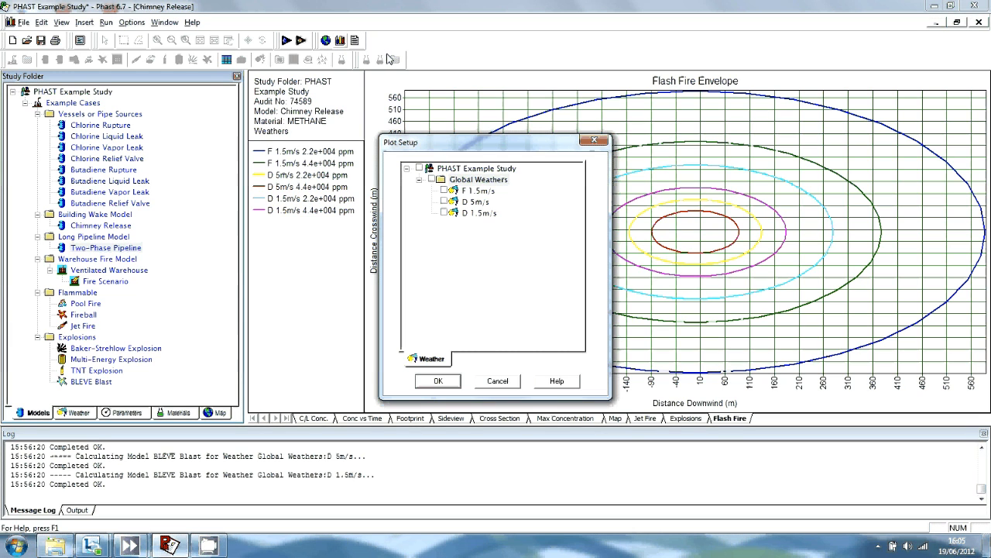
pyautogui.click(444, 201)
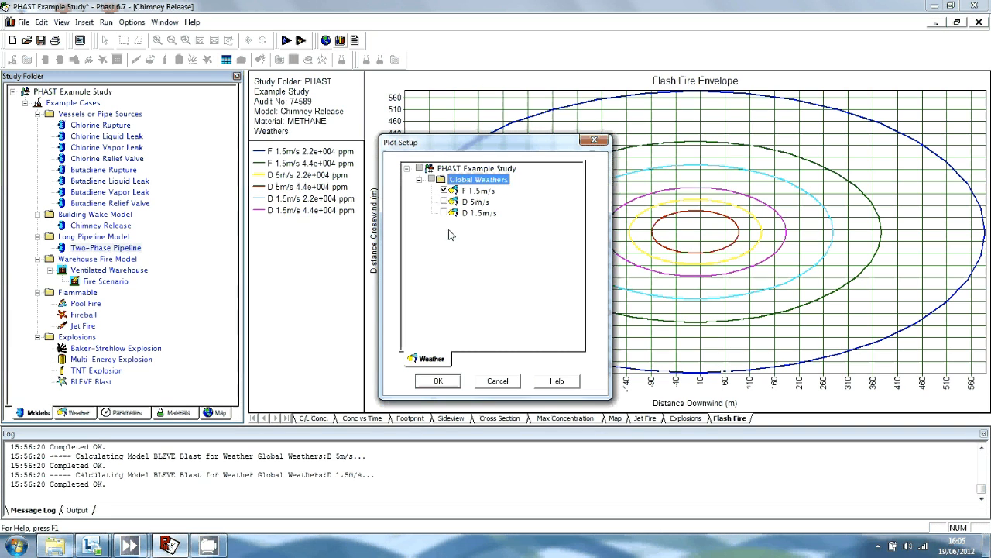
pyautogui.click(438, 380)
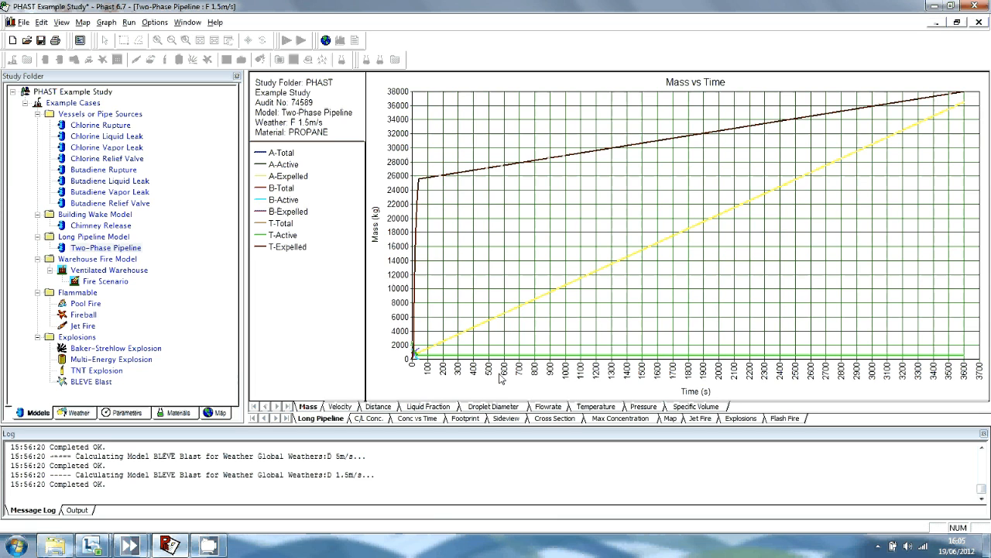
# Step: Turn off automatic scaling on the pipeline's Flowrate vs Time graph and set the time axis maximum to 60 s
pyautogui.click(549, 407)
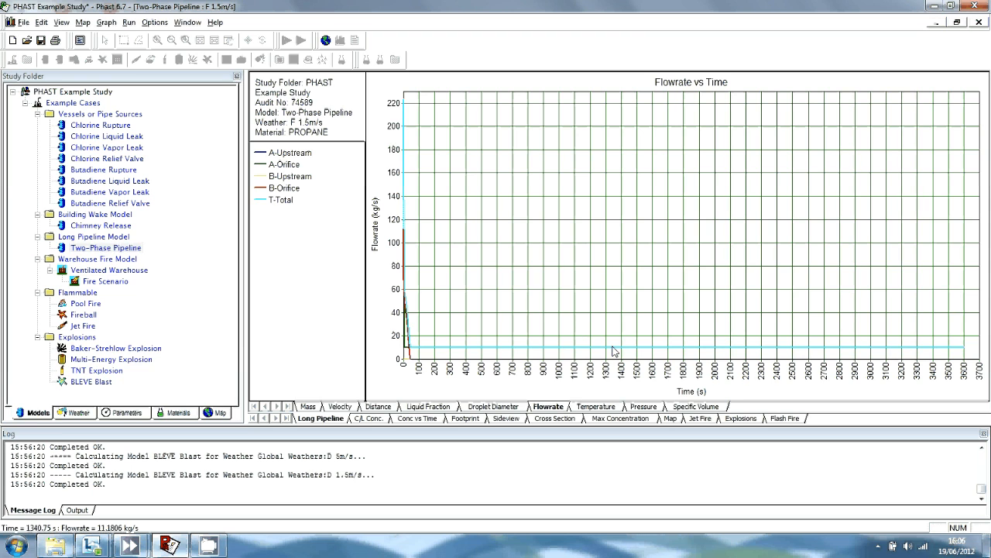
pyautogui.rightClick(694, 376)
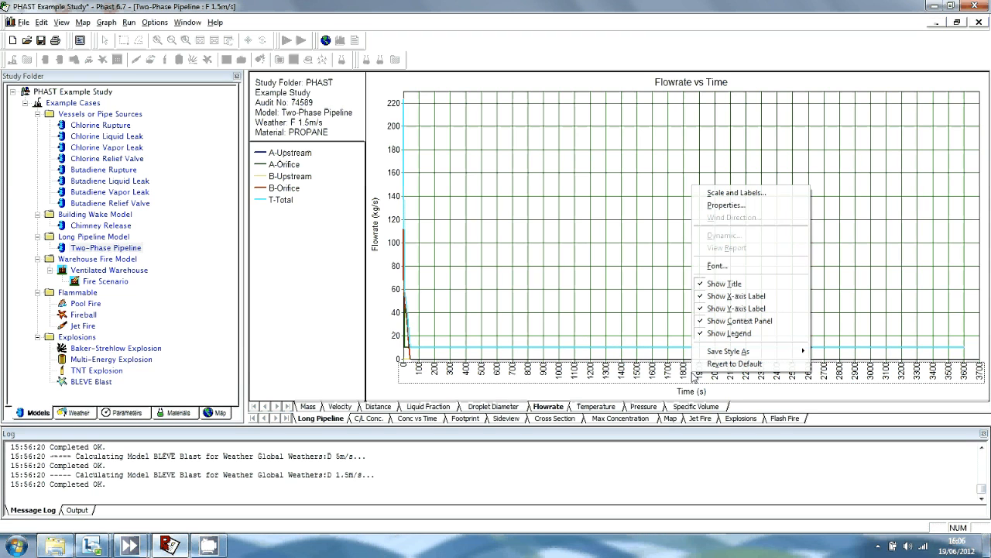
pyautogui.click(736, 193)
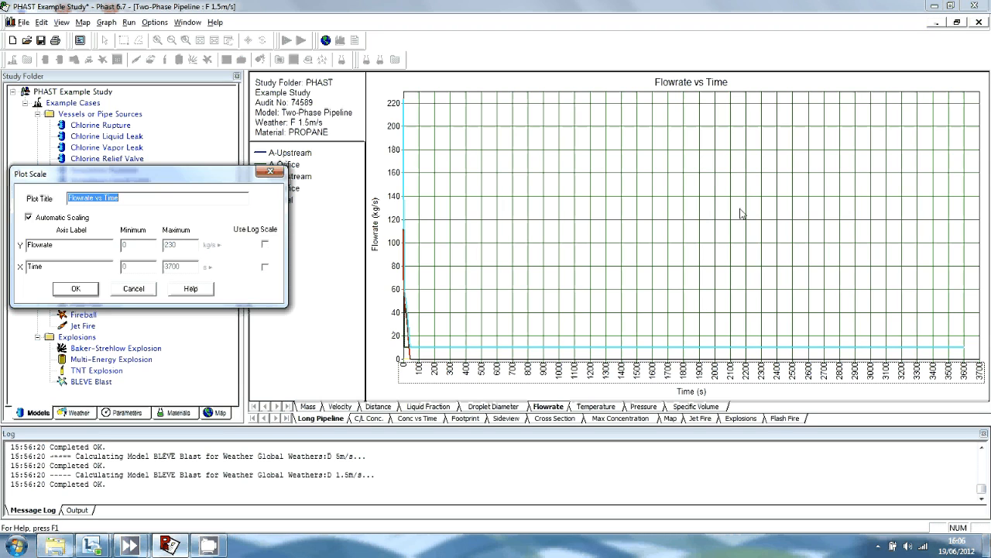
pyautogui.click(28, 218)
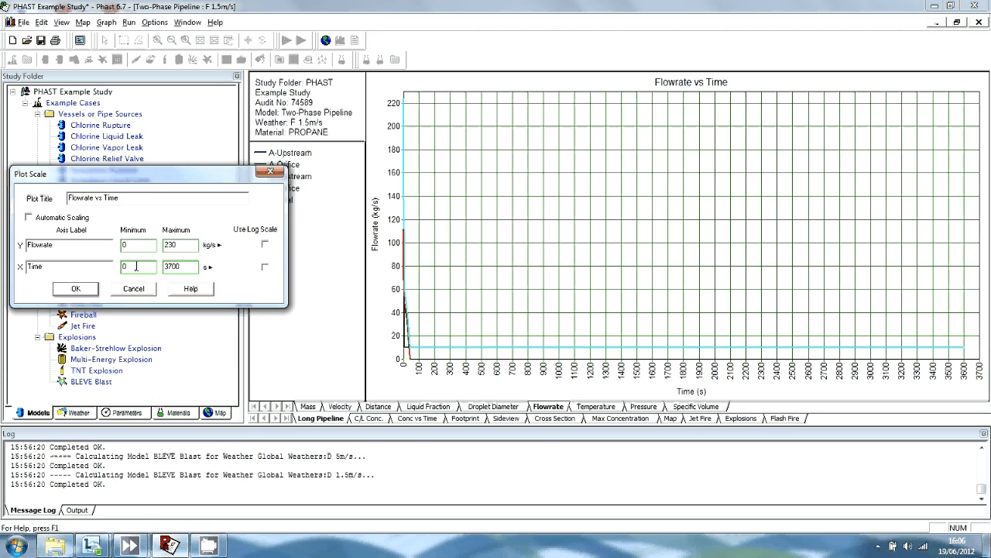
pyautogui.doubleClick(182, 270)
pyautogui.press('BackSpace')
pyautogui.write('60')
pyautogui.click(85, 290)
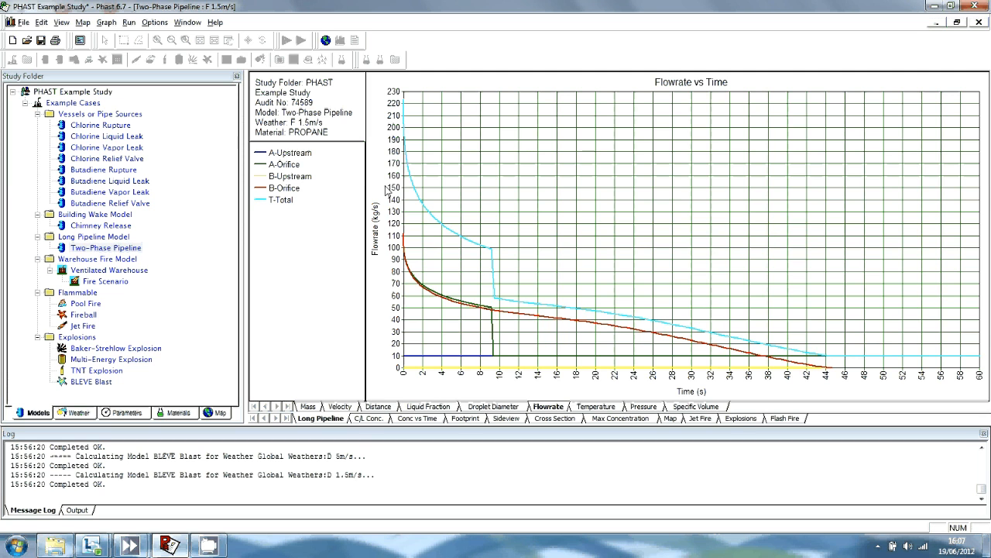
# Step: Examine the Long Pipe plot properties for branch, mass, distance and other variable options
pyautogui.rightClick(455, 187)
pyautogui.click(490, 208)
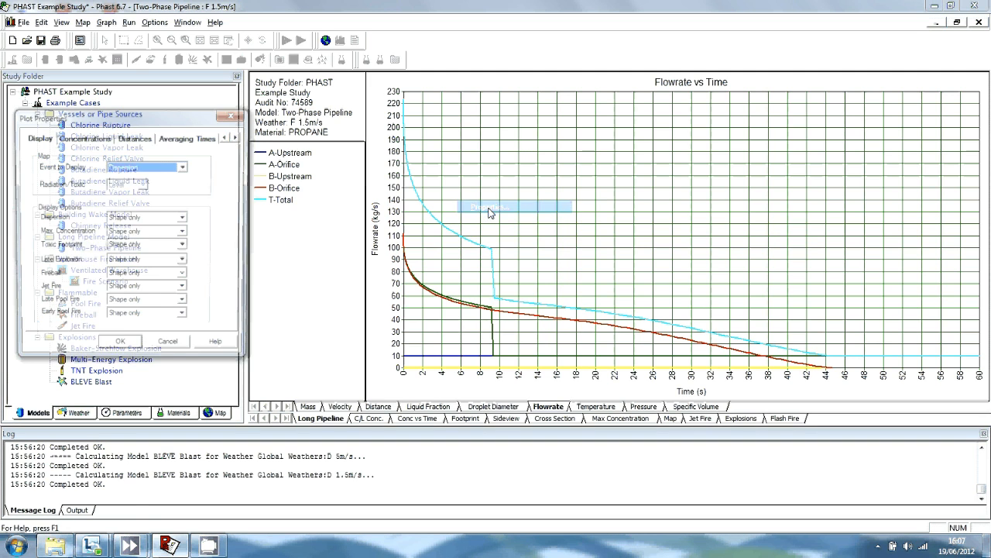
pyautogui.click(238, 138)
pyautogui.click(238, 137)
pyautogui.click(238, 137)
pyautogui.click(166, 138)
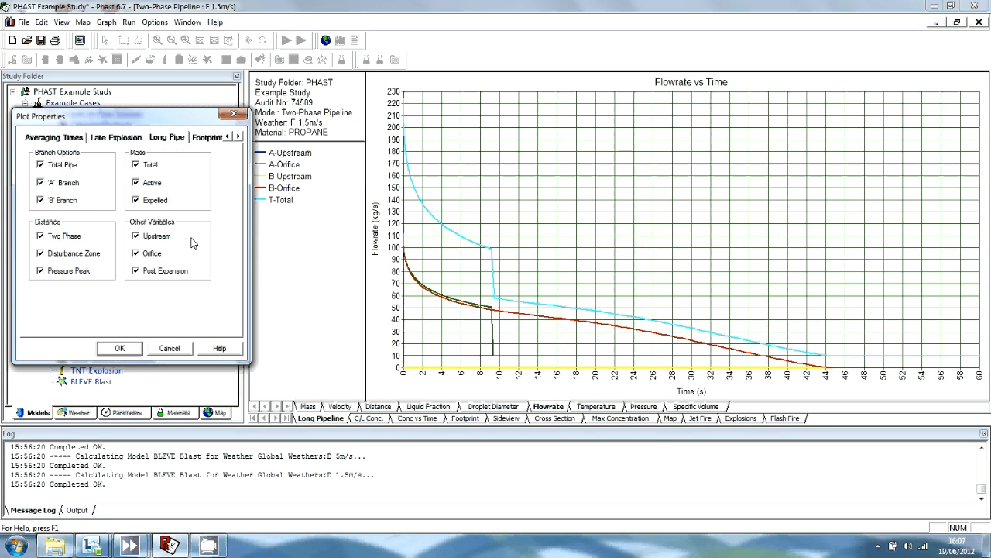
pyautogui.click(128, 353)
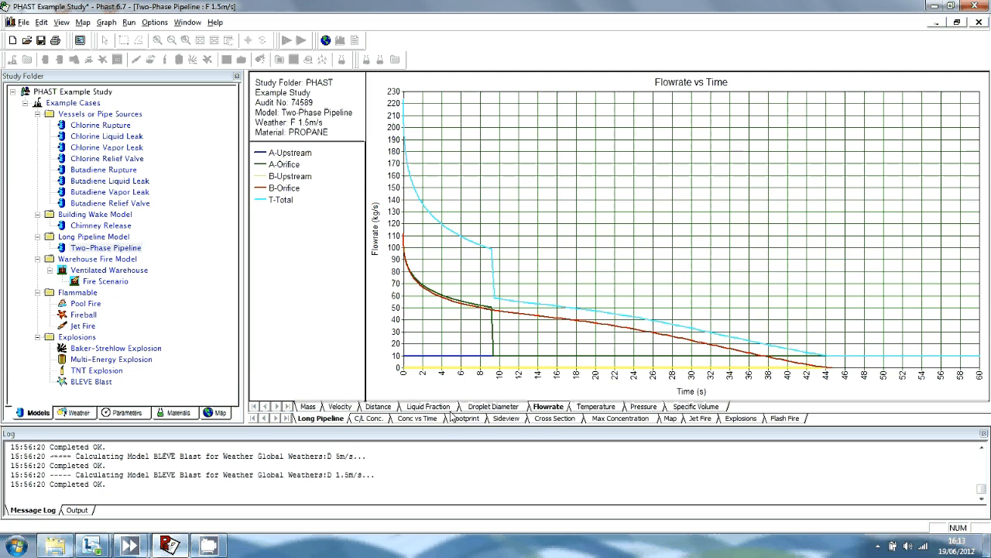
# Step: Turn off automatic scaling on the pipeline's Distance vs Time graph and set the time axis maximum to 60 s
pyautogui.click(387, 407)
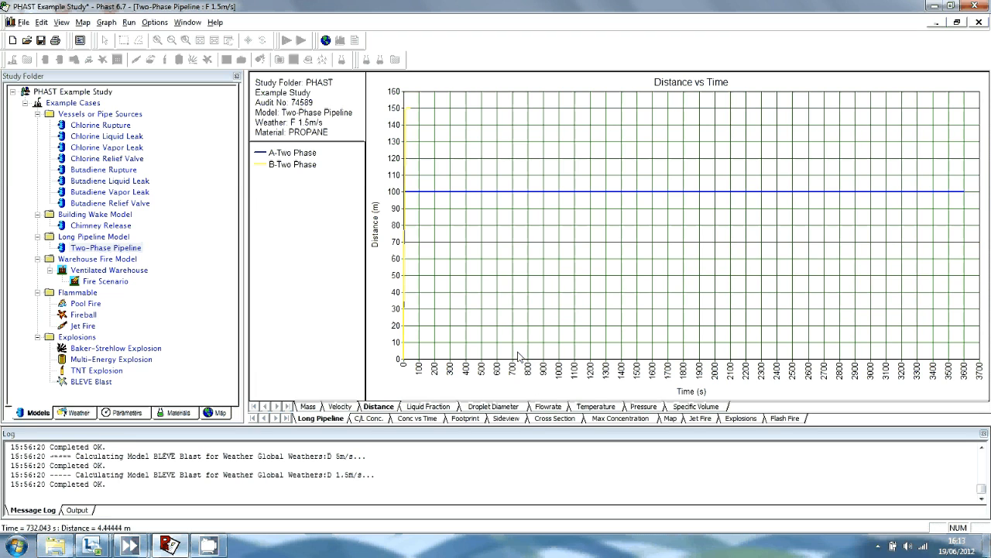
pyautogui.rightClick(580, 375)
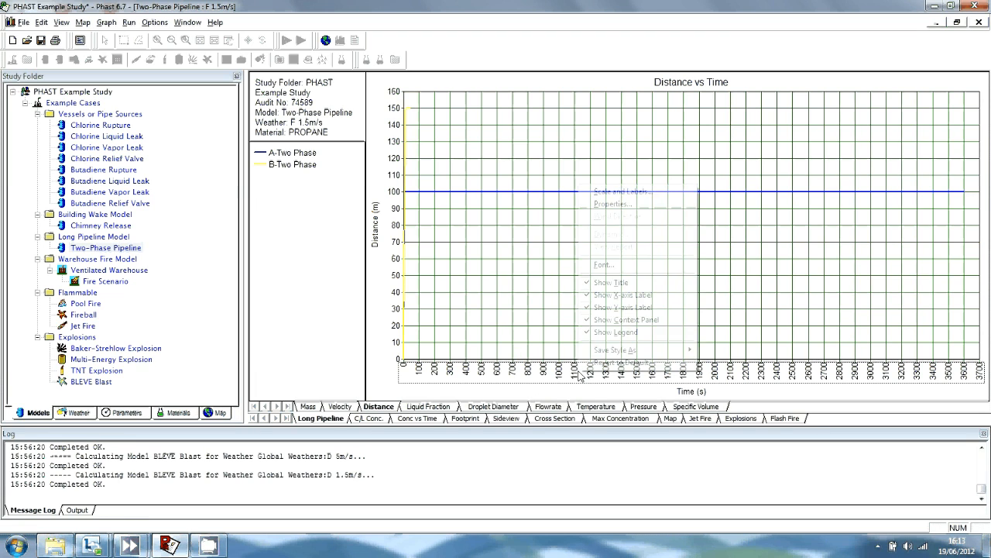
pyautogui.click(631, 205)
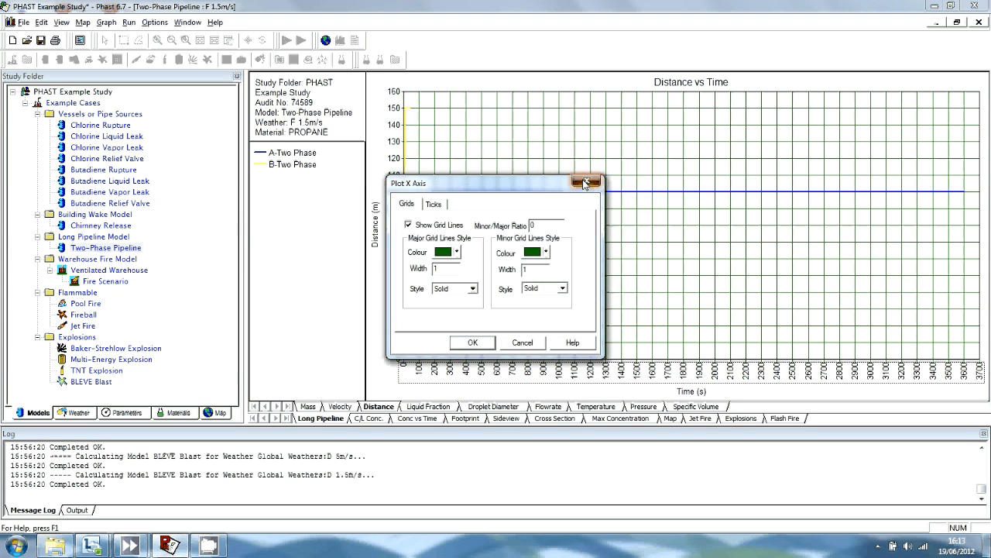
pyautogui.click(598, 174)
pyautogui.rightClick(582, 369)
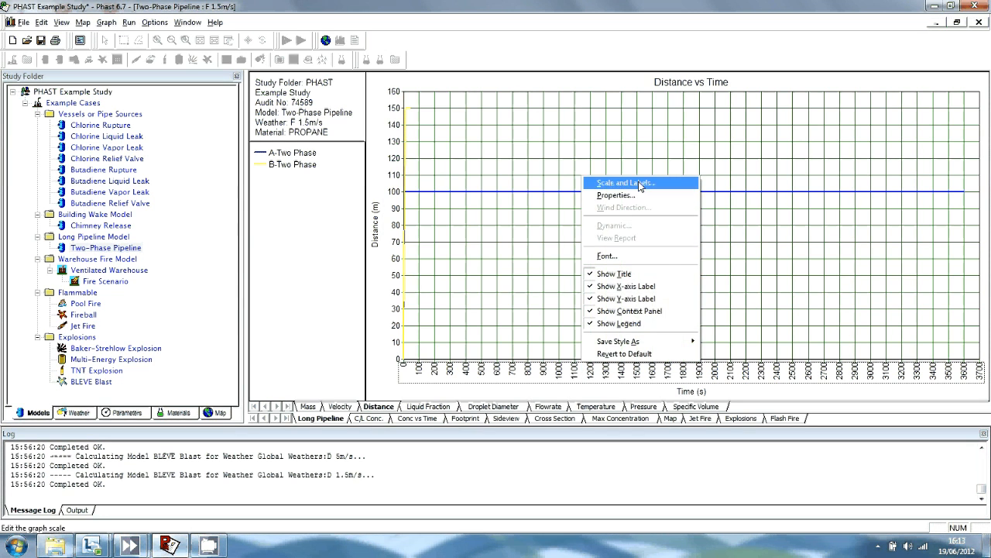
pyautogui.click(600, 182)
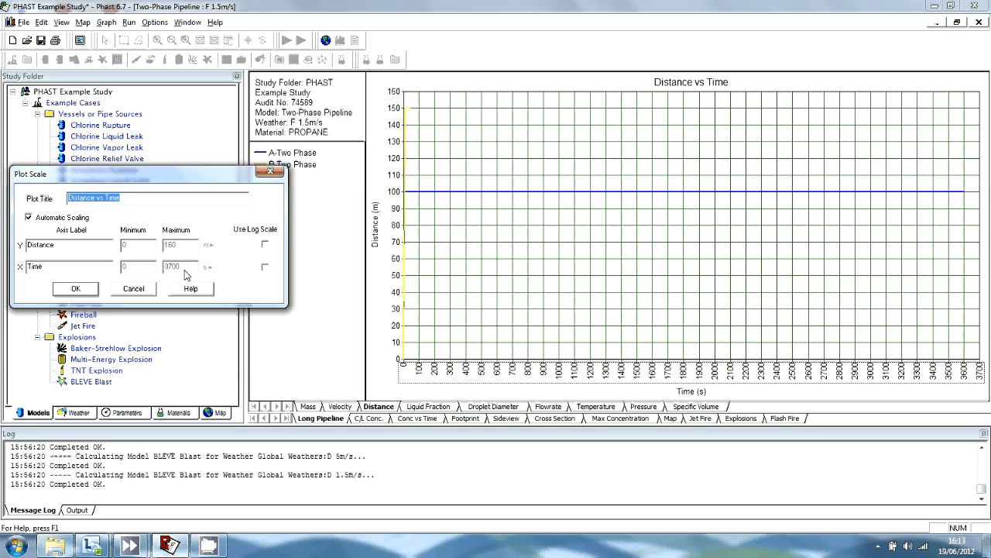
pyautogui.click(29, 218)
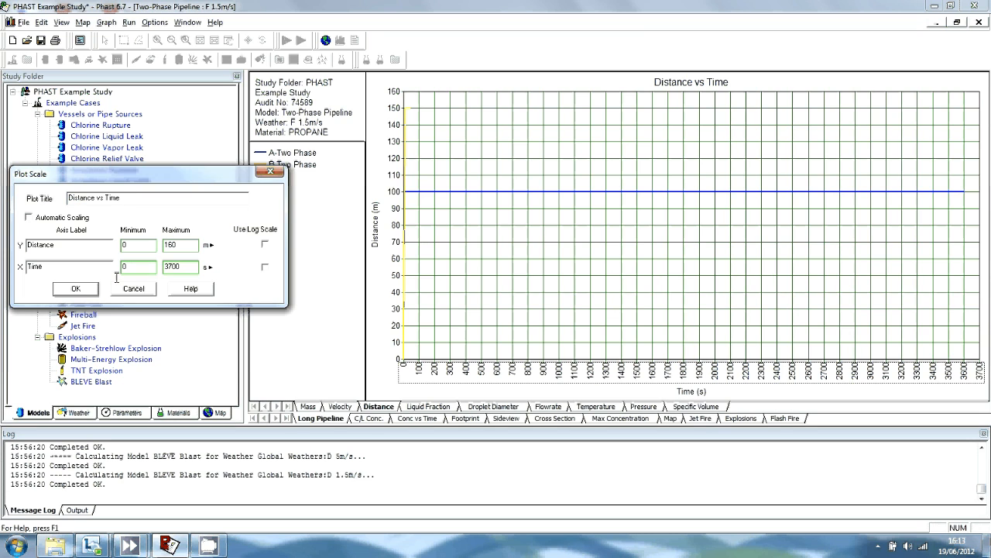
pyautogui.write('60')
pyautogui.press('Return')
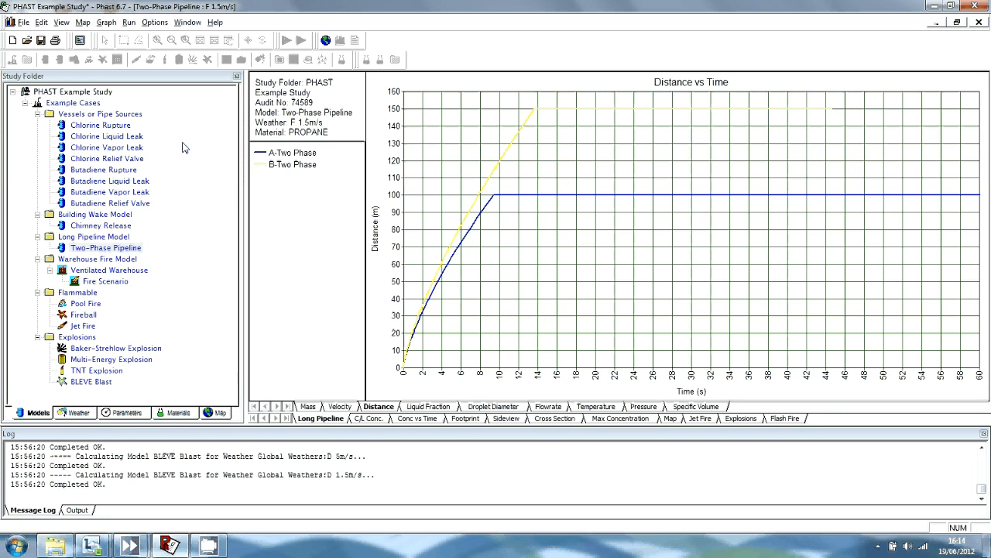
# Step: Open the Two-Phase Pipeline report and review the first page of its discharge summary
pyautogui.click(138, 249)
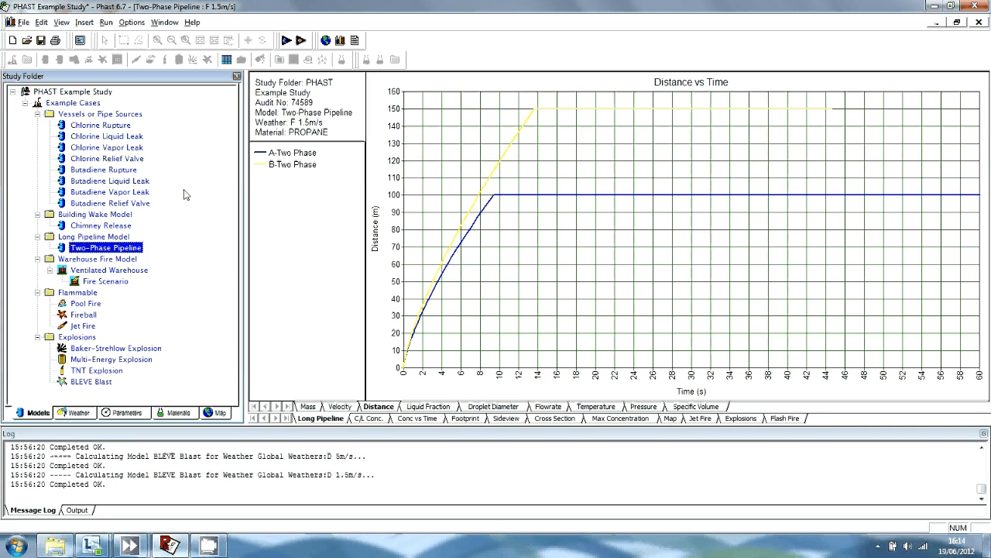
pyautogui.click(62, 23)
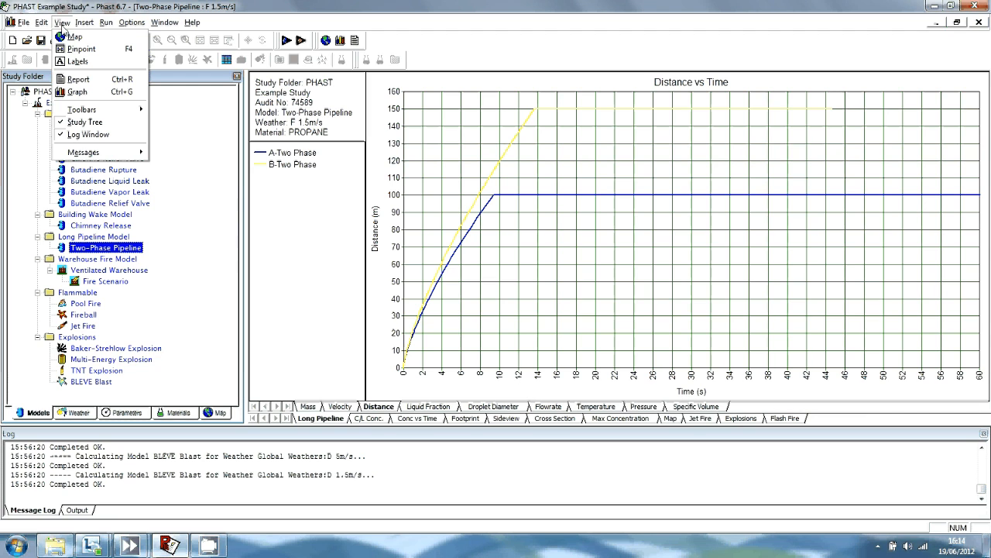
pyautogui.click(64, 27)
pyautogui.click(62, 25)
pyautogui.click(98, 80)
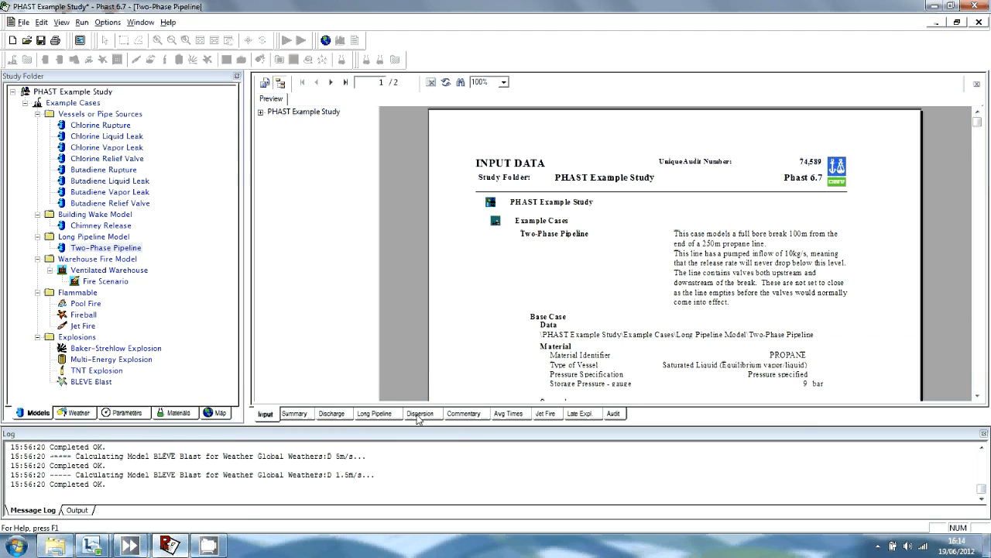
pyautogui.click(333, 413)
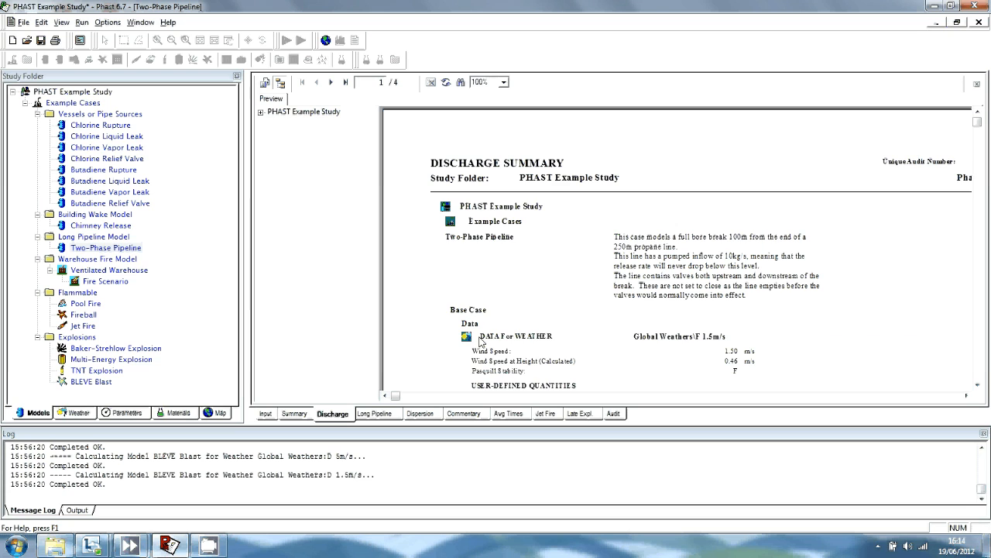
pyautogui.scroll(-5, 620, 313)
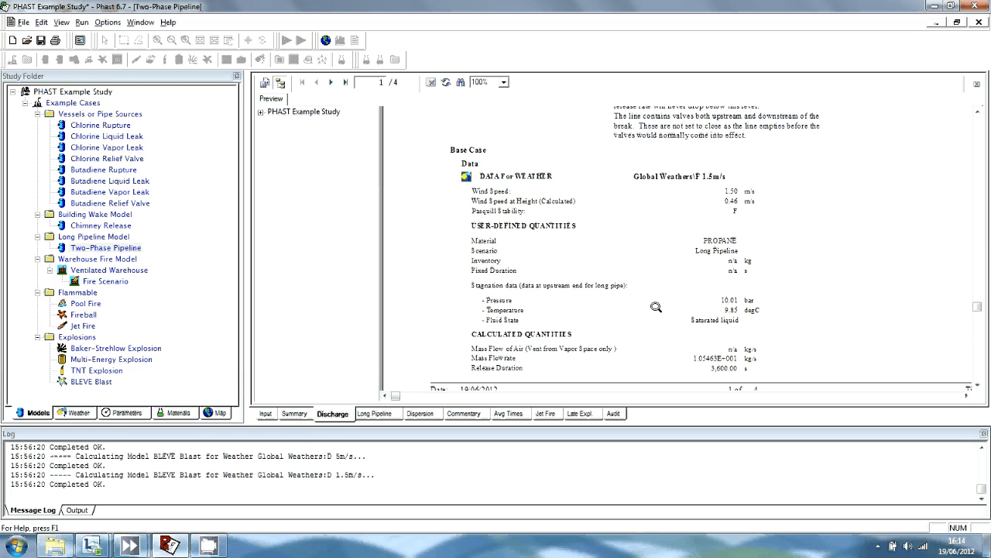
pyautogui.scroll(3, 656, 308)
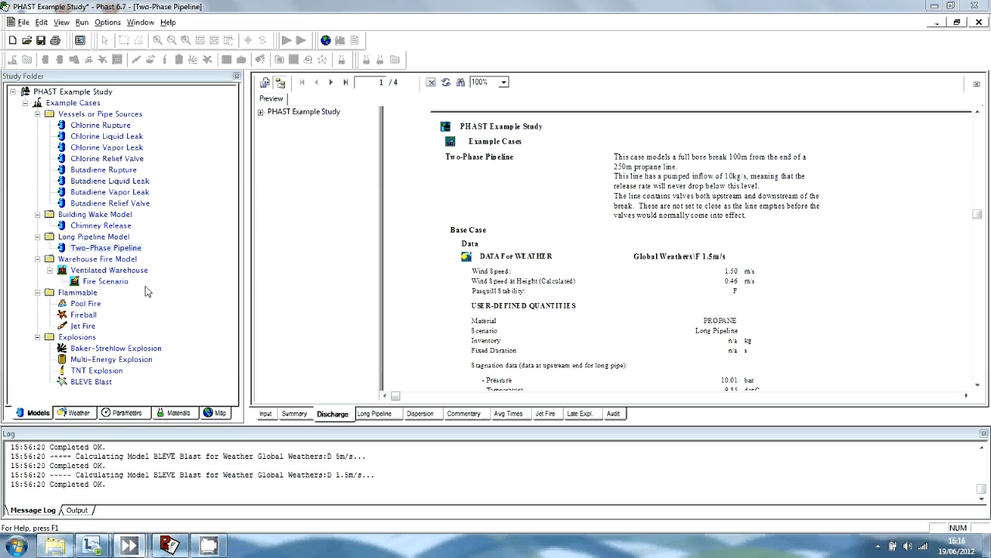
# Step: Review the stored materials and notes of the Ventilated Warehouse in the Warehouse Fire Model folder, leaving its inputs unchanged
pyautogui.click(118, 260)
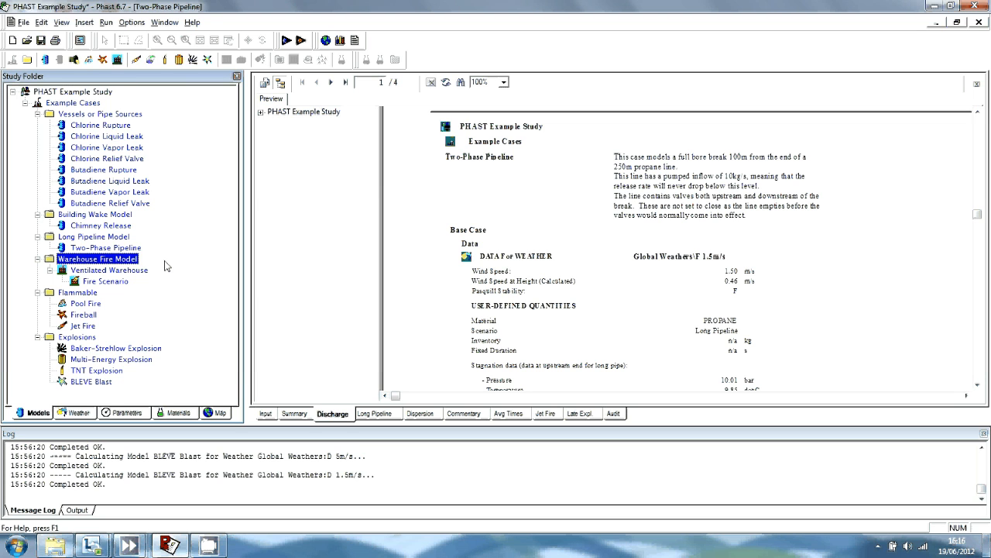
pyautogui.doubleClick(129, 272)
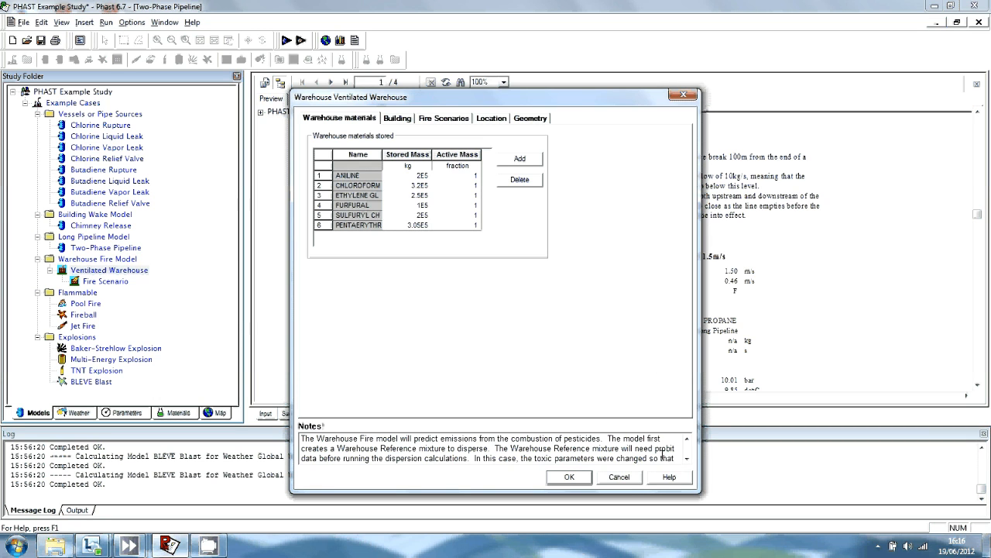
pyautogui.click(627, 474)
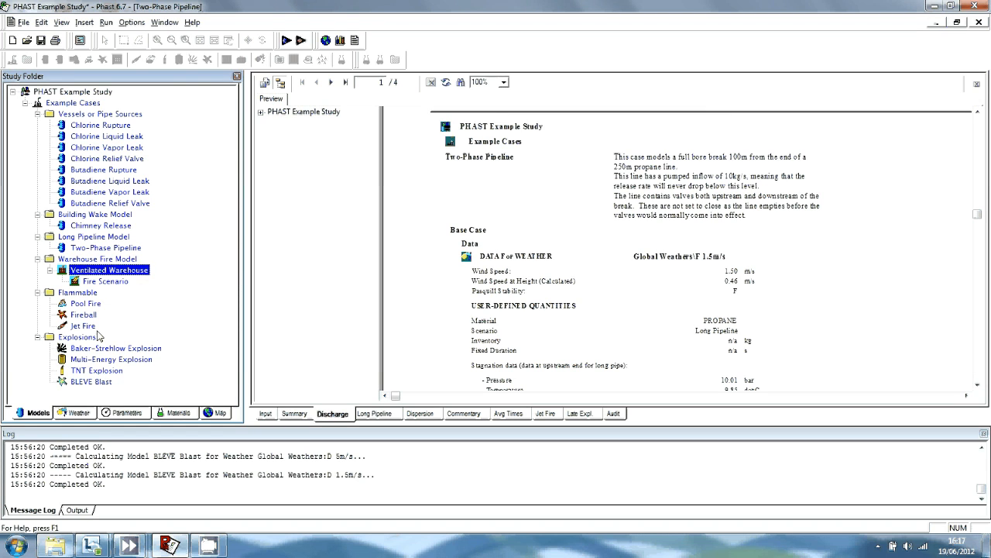
# Step: Read the Flammable folder's notes and review the Pool Fire model's material, flame shape and radiation data inputs
pyautogui.click(86, 305)
pyautogui.doubleClick(83, 293)
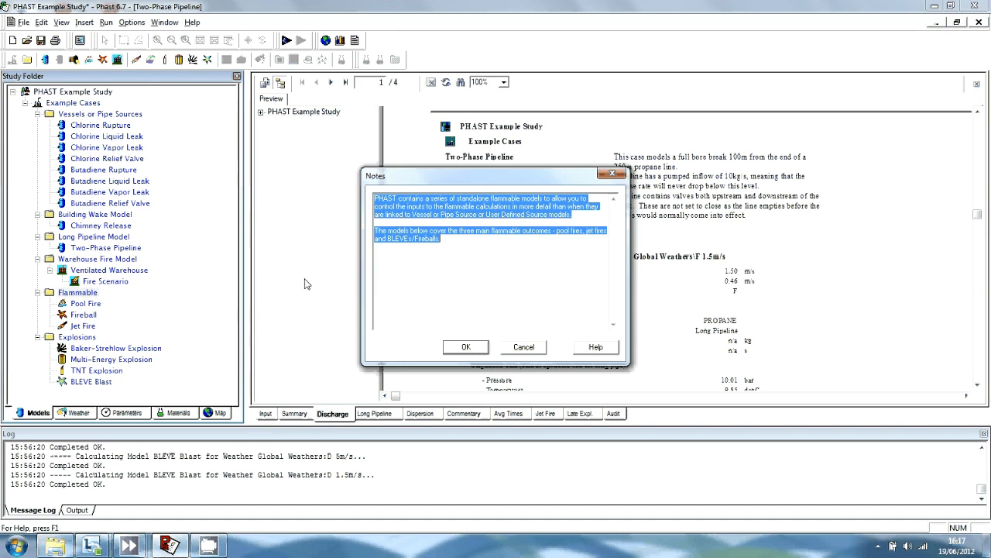
pyautogui.click(517, 344)
pyautogui.doubleClick(85, 304)
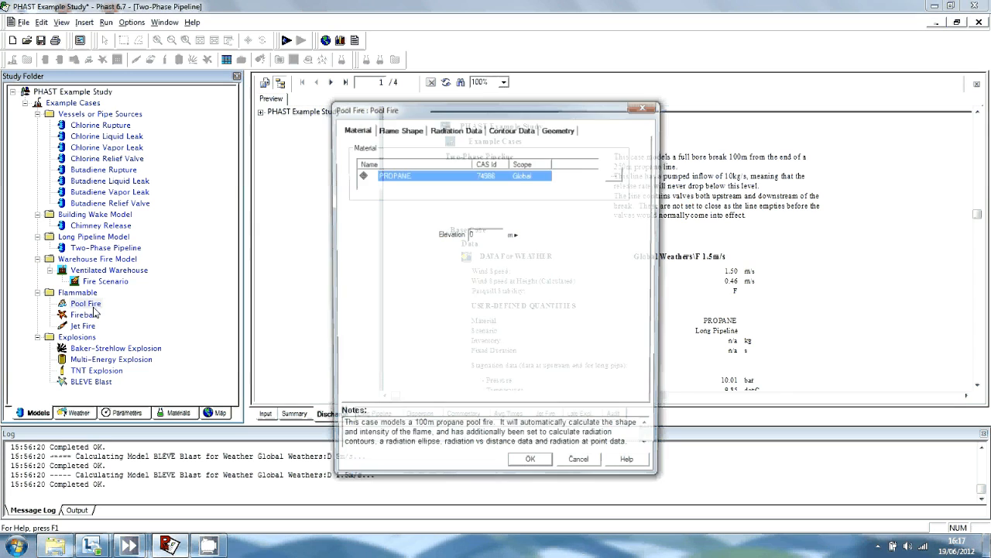
pyautogui.click(411, 133)
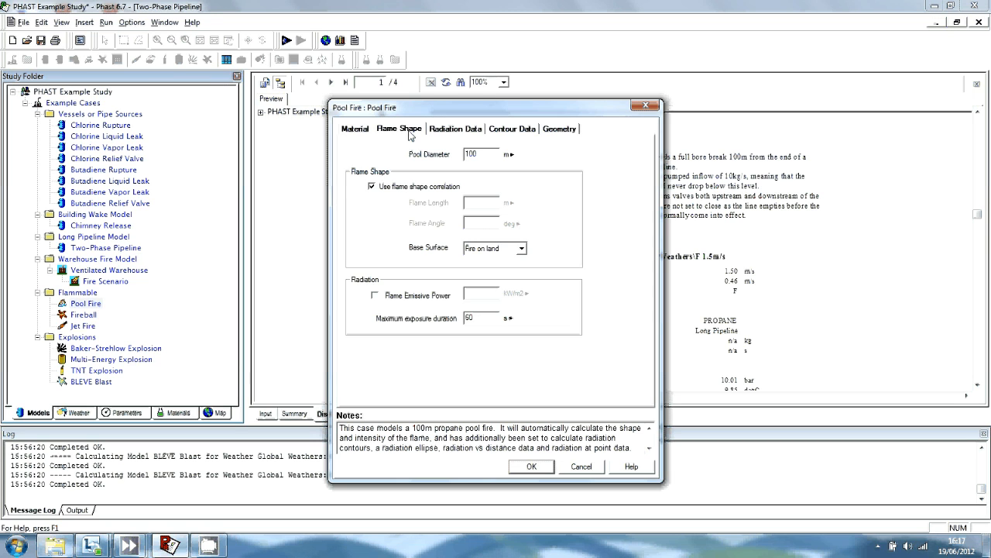
pyautogui.click(455, 131)
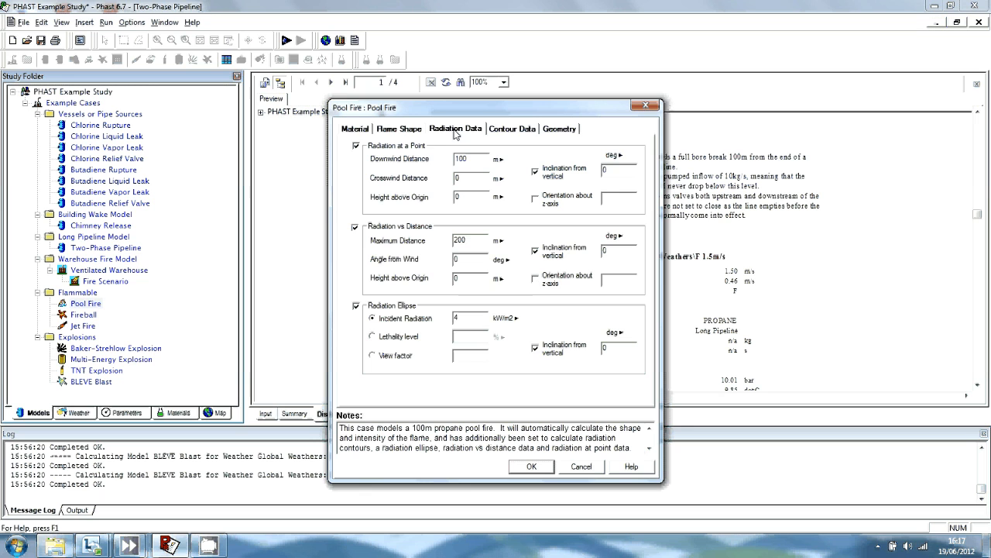
pyautogui.click(581, 466)
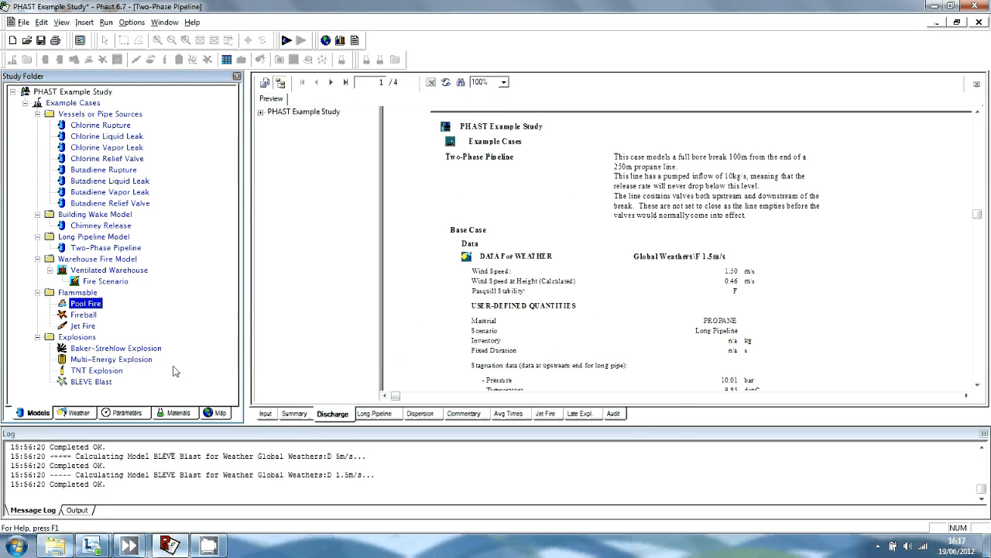
# Step: Read the Explosions folder's notes and review the Baker-Strehlow Explosion model's release data and explosion data inputs
pyautogui.doubleClick(77, 337)
pyautogui.click(469, 322)
pyautogui.click(467, 346)
pyautogui.doubleClick(136, 348)
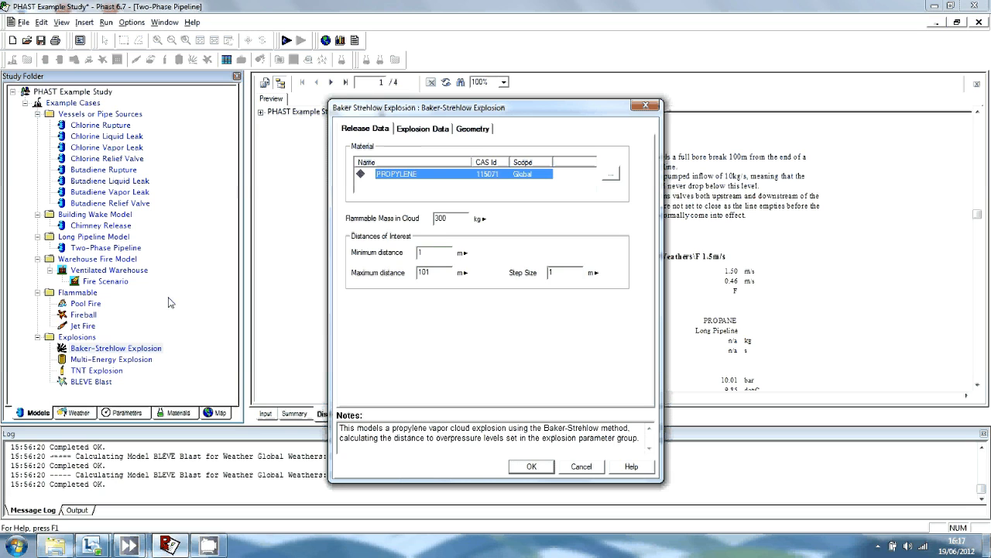
pyautogui.click(418, 134)
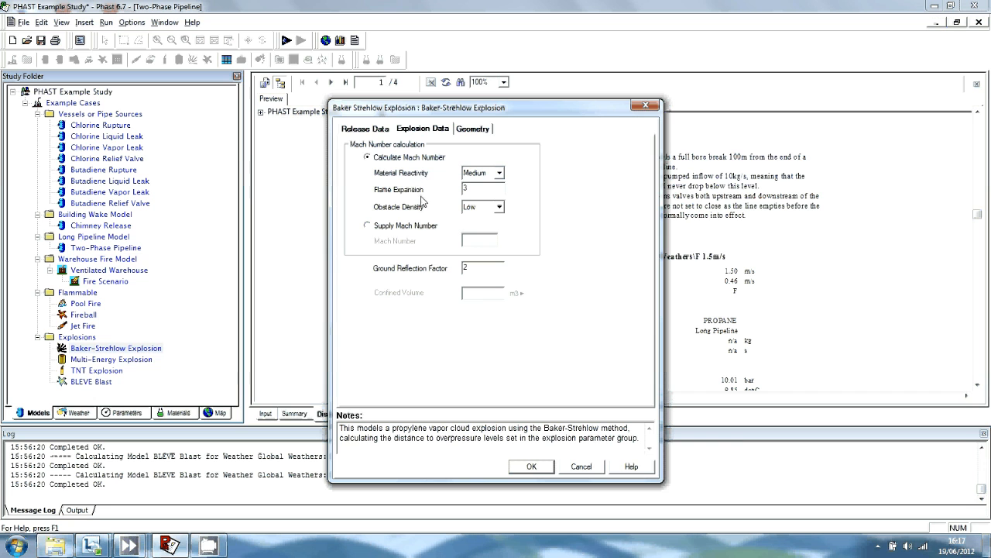
pyautogui.click(581, 467)
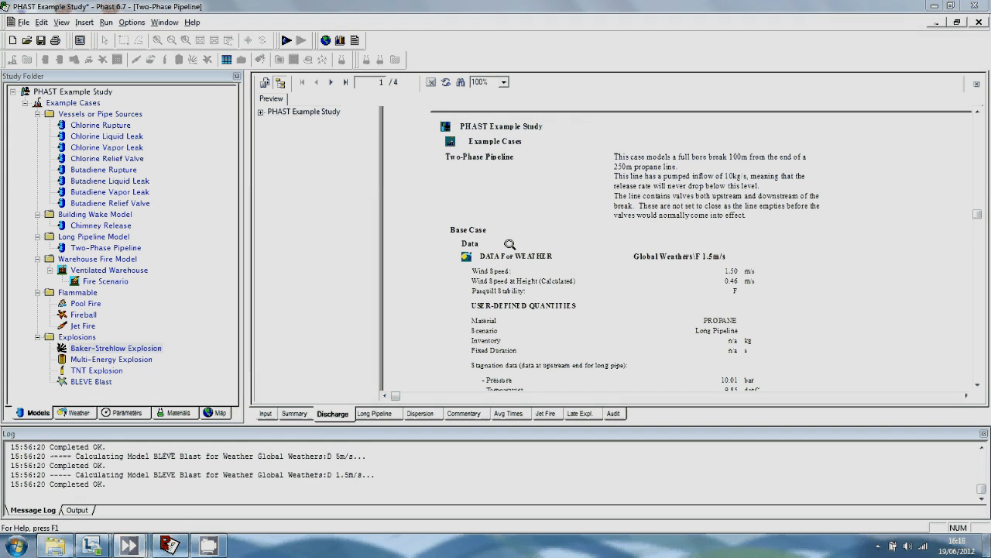